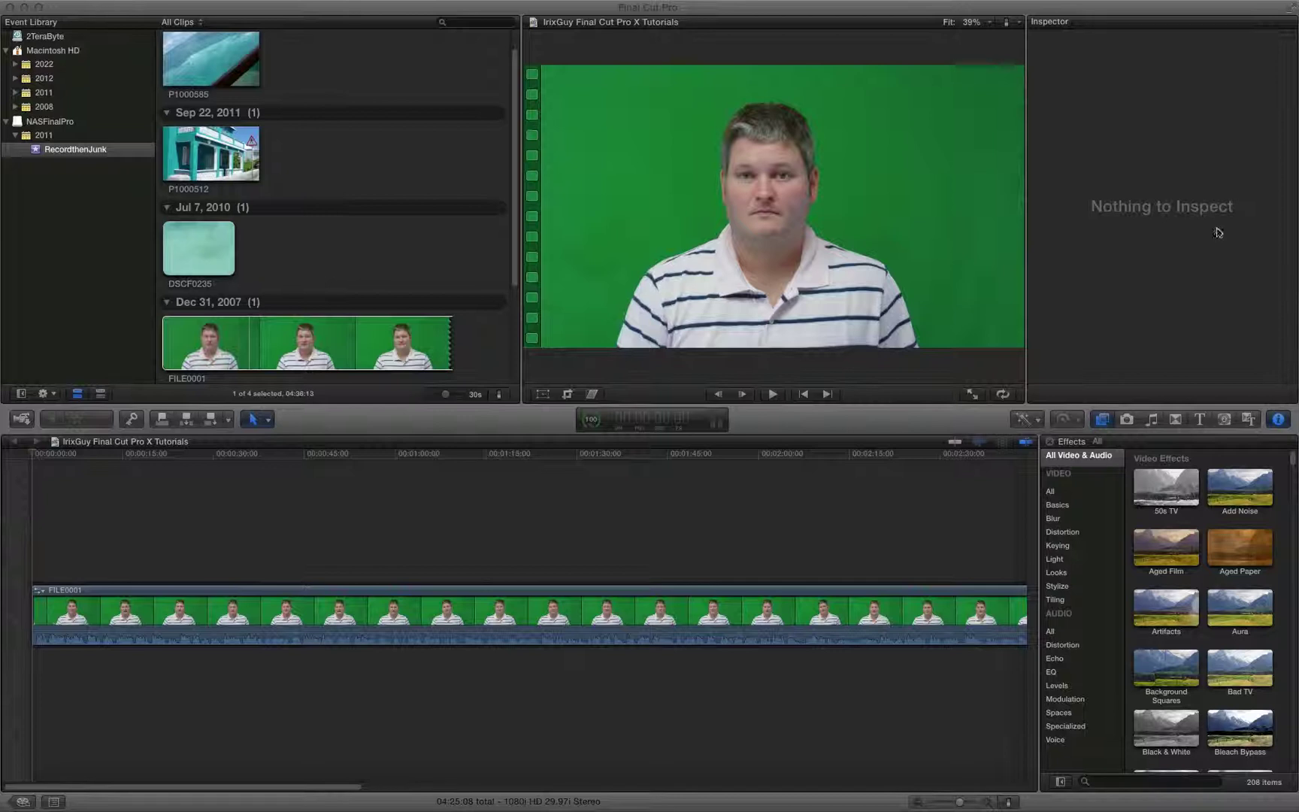
Apply the Keyer effect from Video > Keying to the FILE0001 presenter clip
click(118, 533)
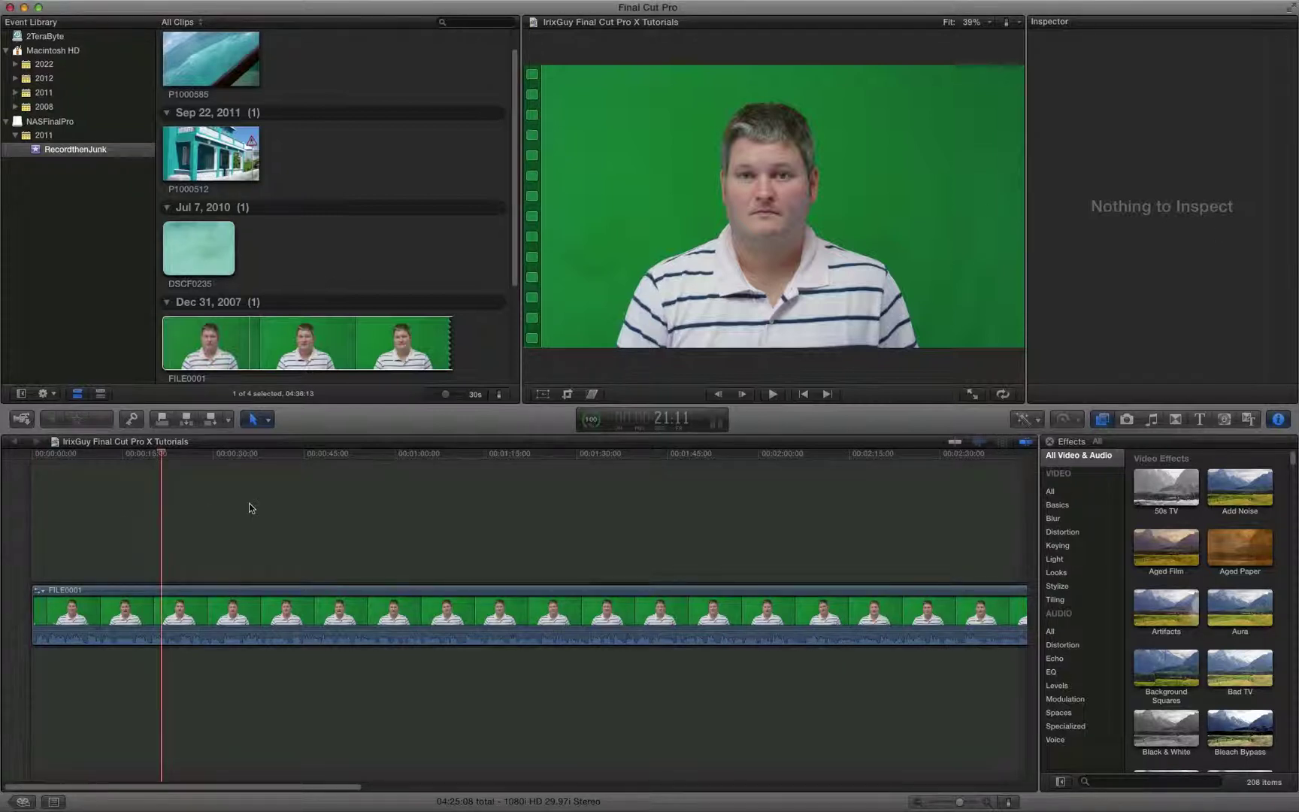
click(249, 504)
click(338, 502)
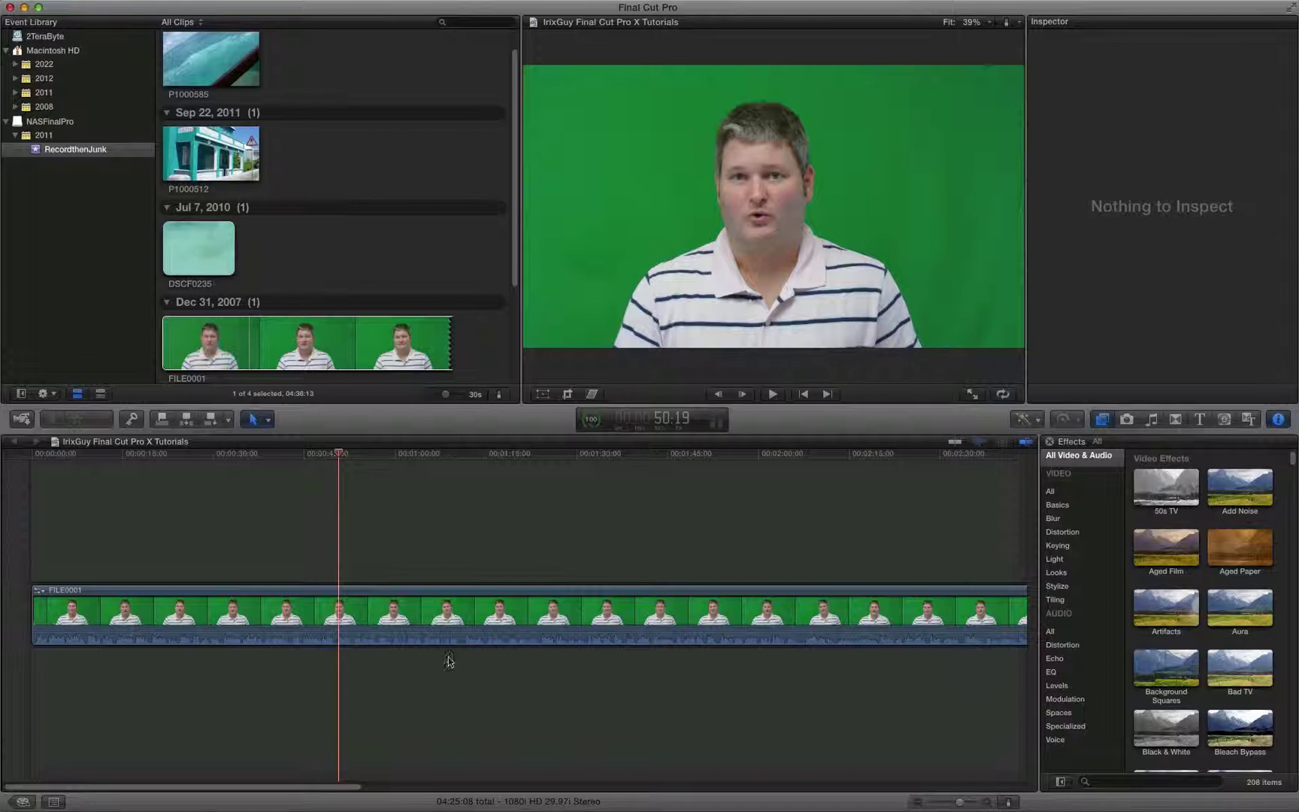
click(488, 523)
click(284, 505)
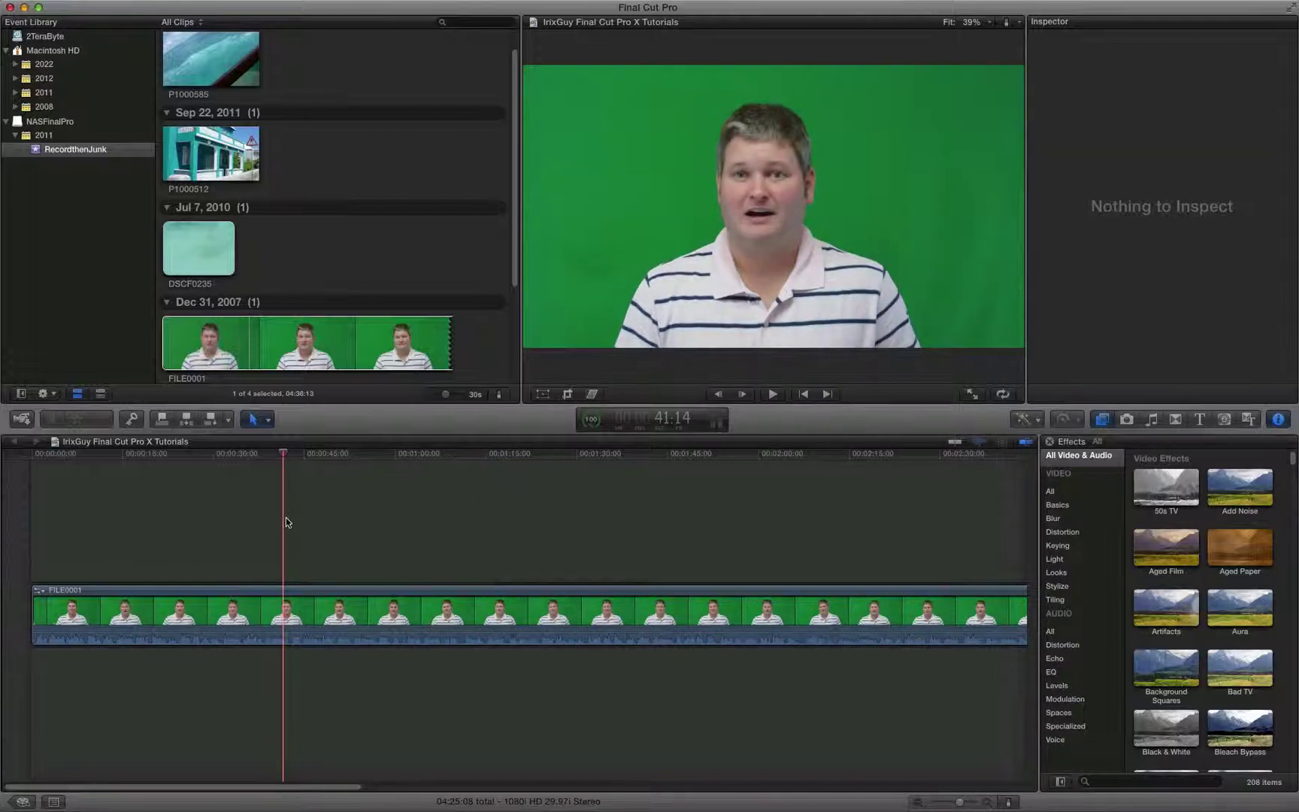
click(82, 503)
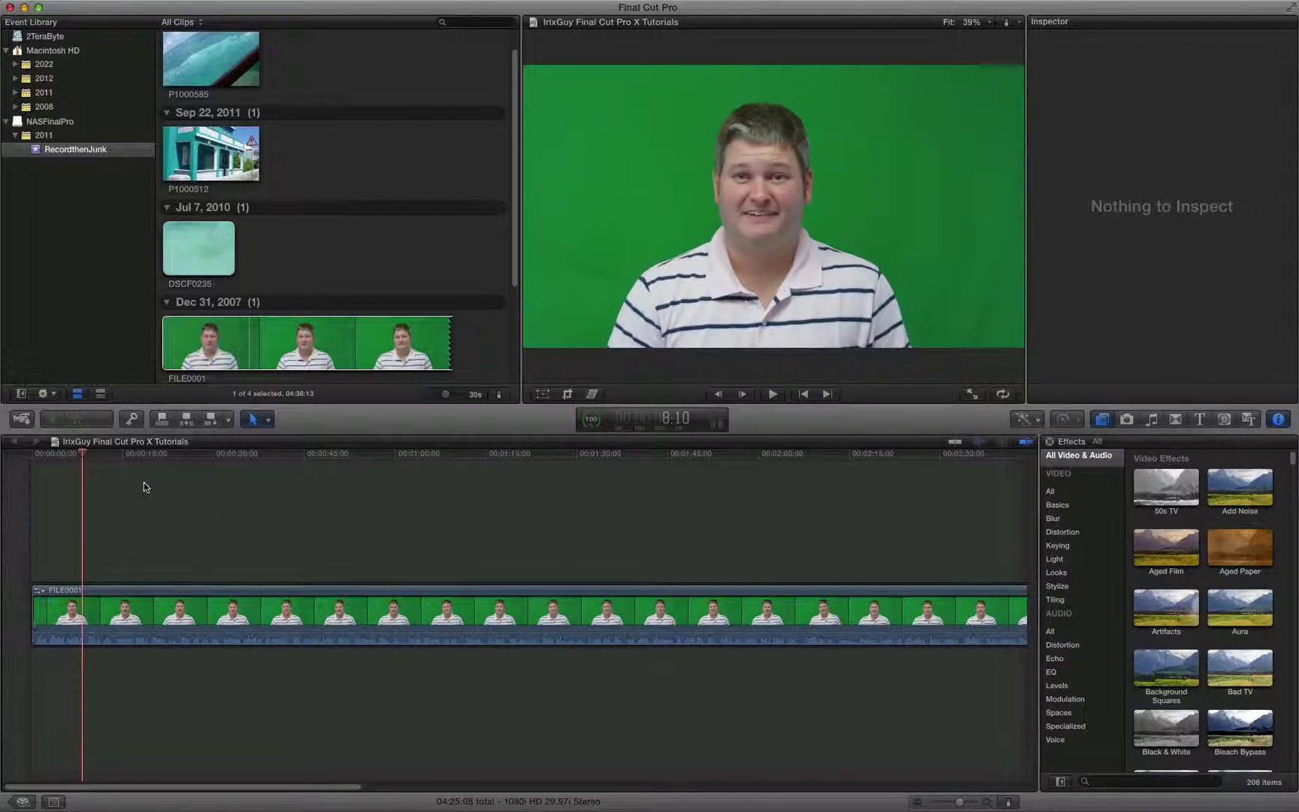
click(244, 614)
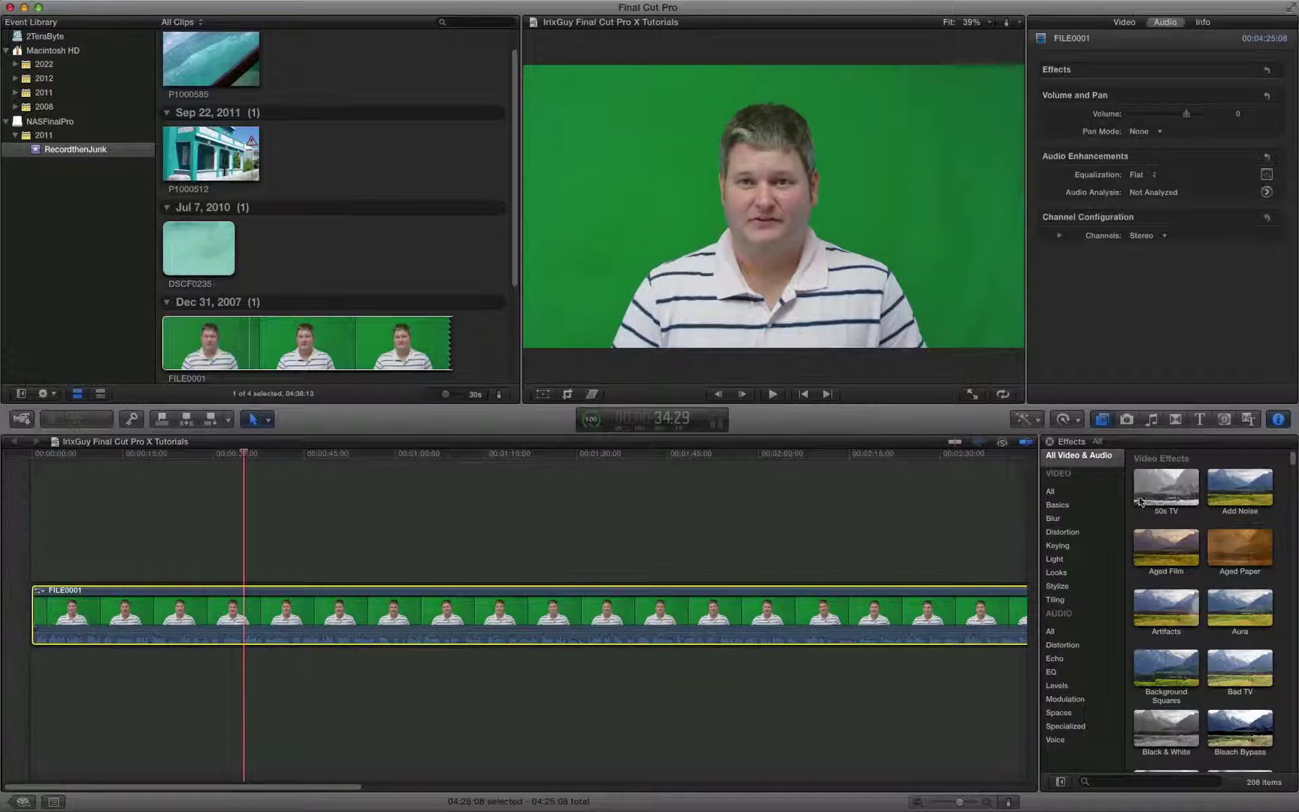
click(1070, 493)
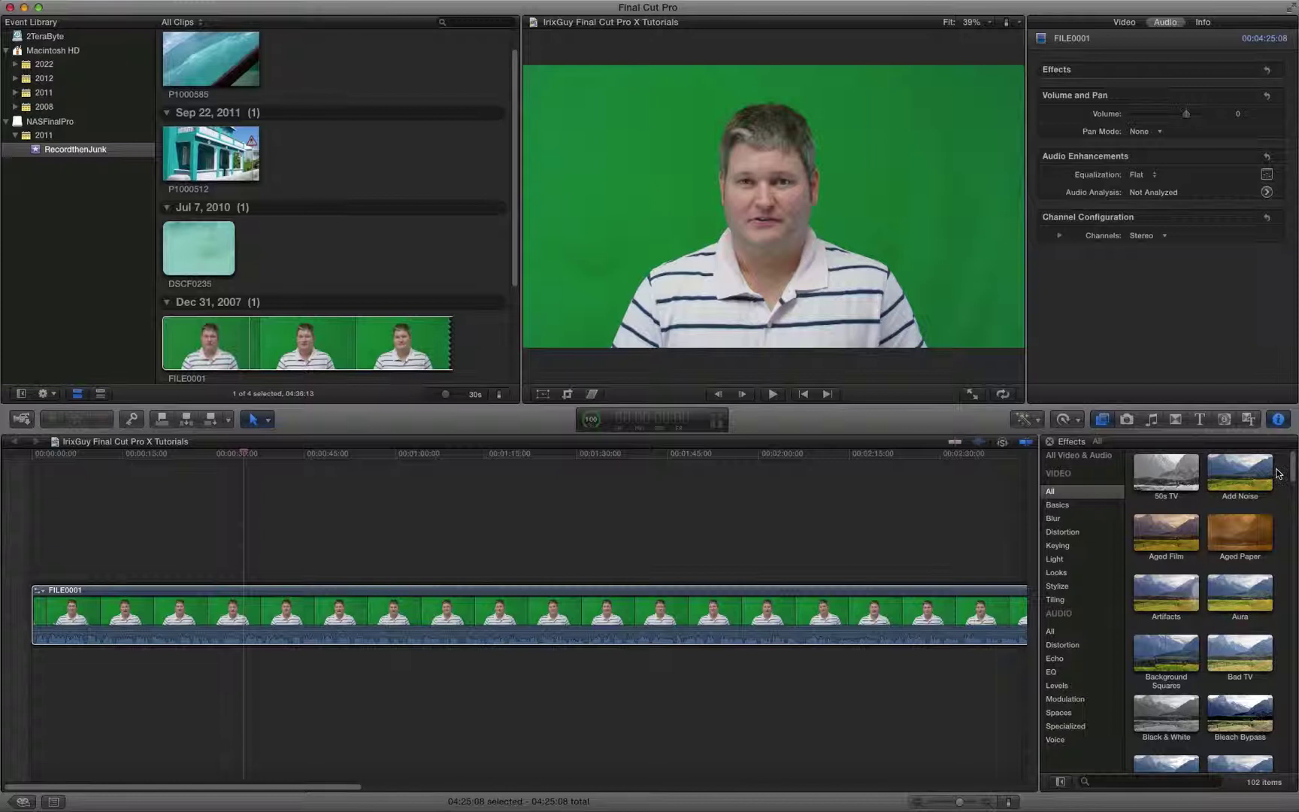
drag(1293, 472, 1296, 497)
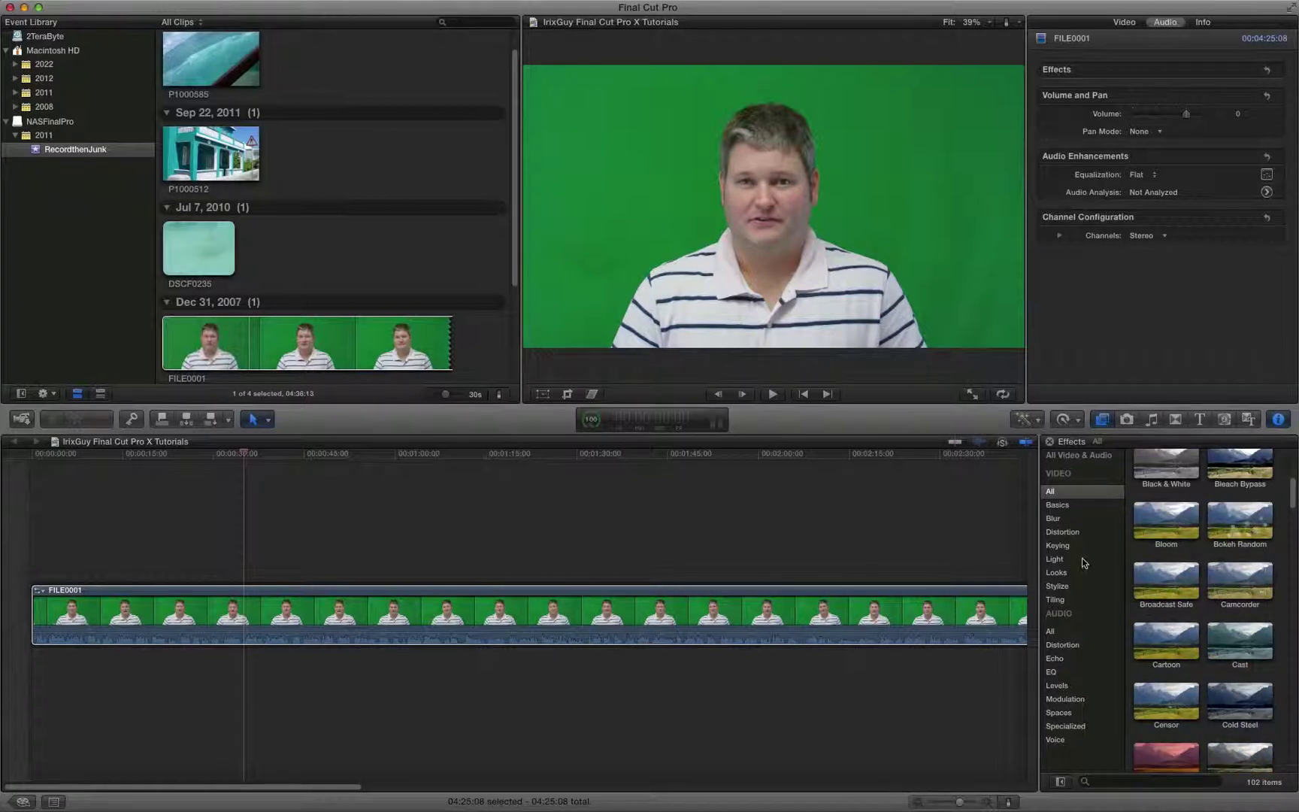
click(1065, 546)
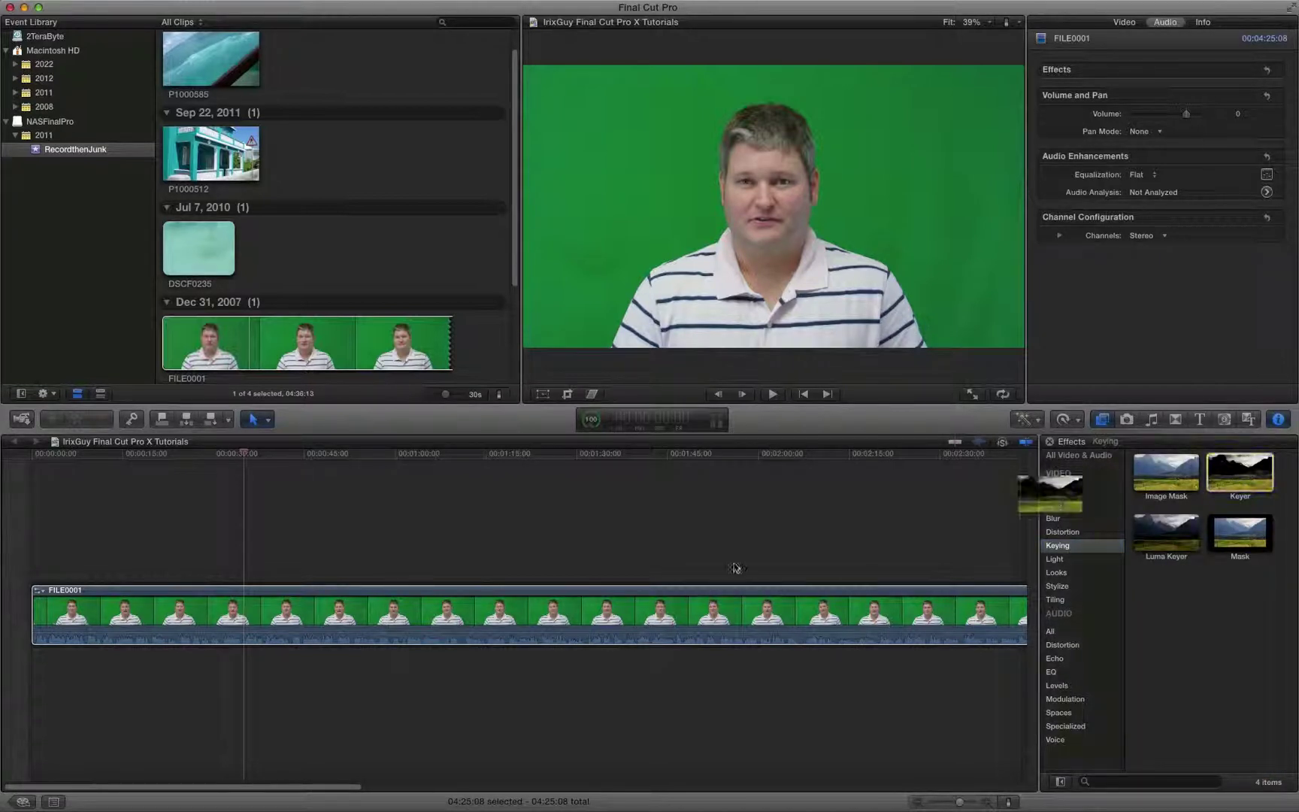
drag(1246, 482, 622, 614)
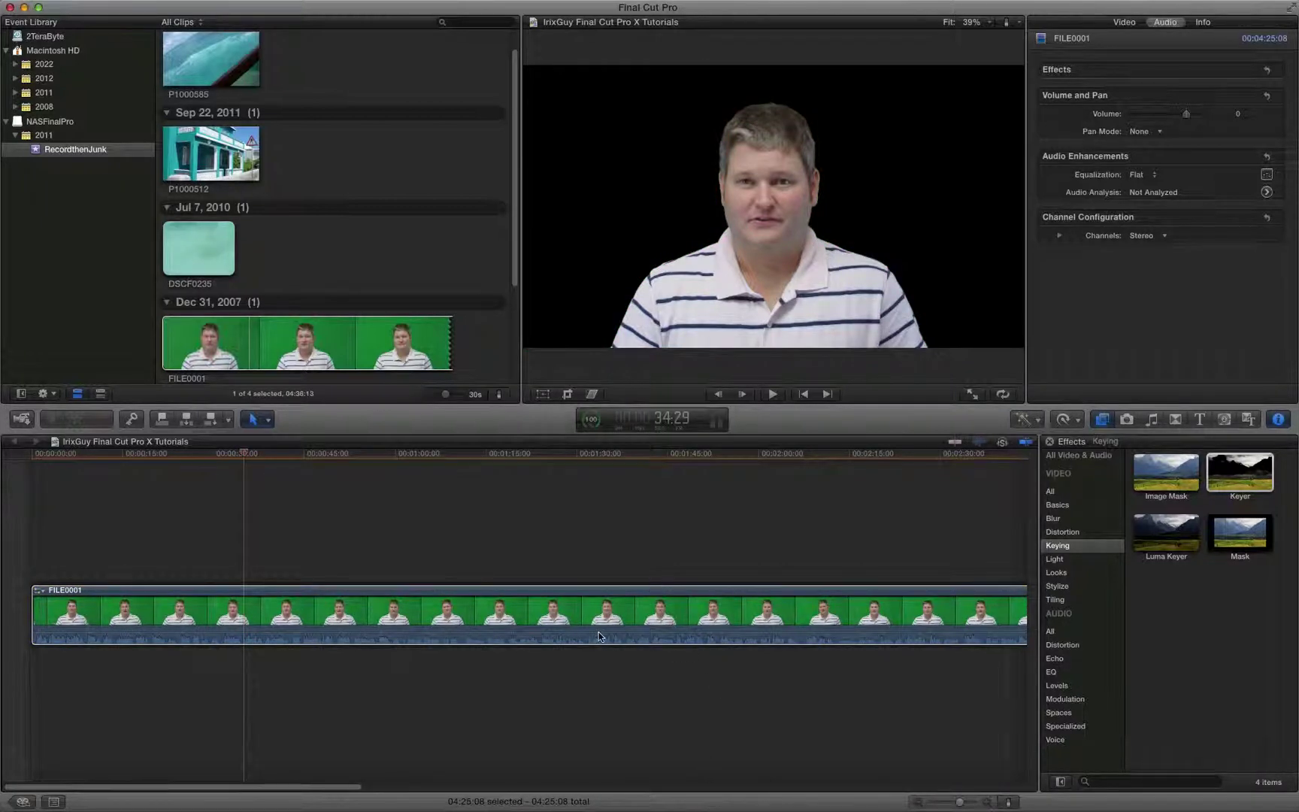
Append a copy of the keyed presenter clip to the end of the storyline
click(249, 619)
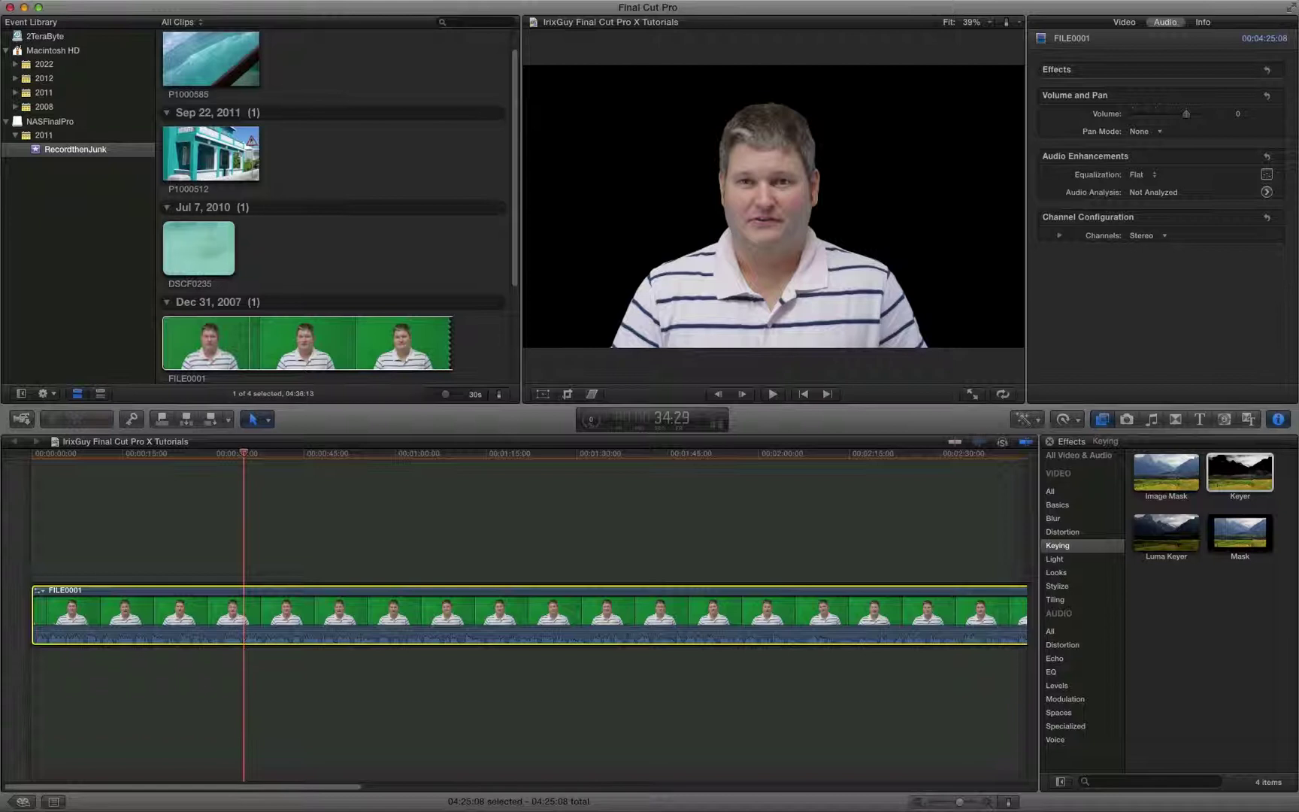
click(199, 540)
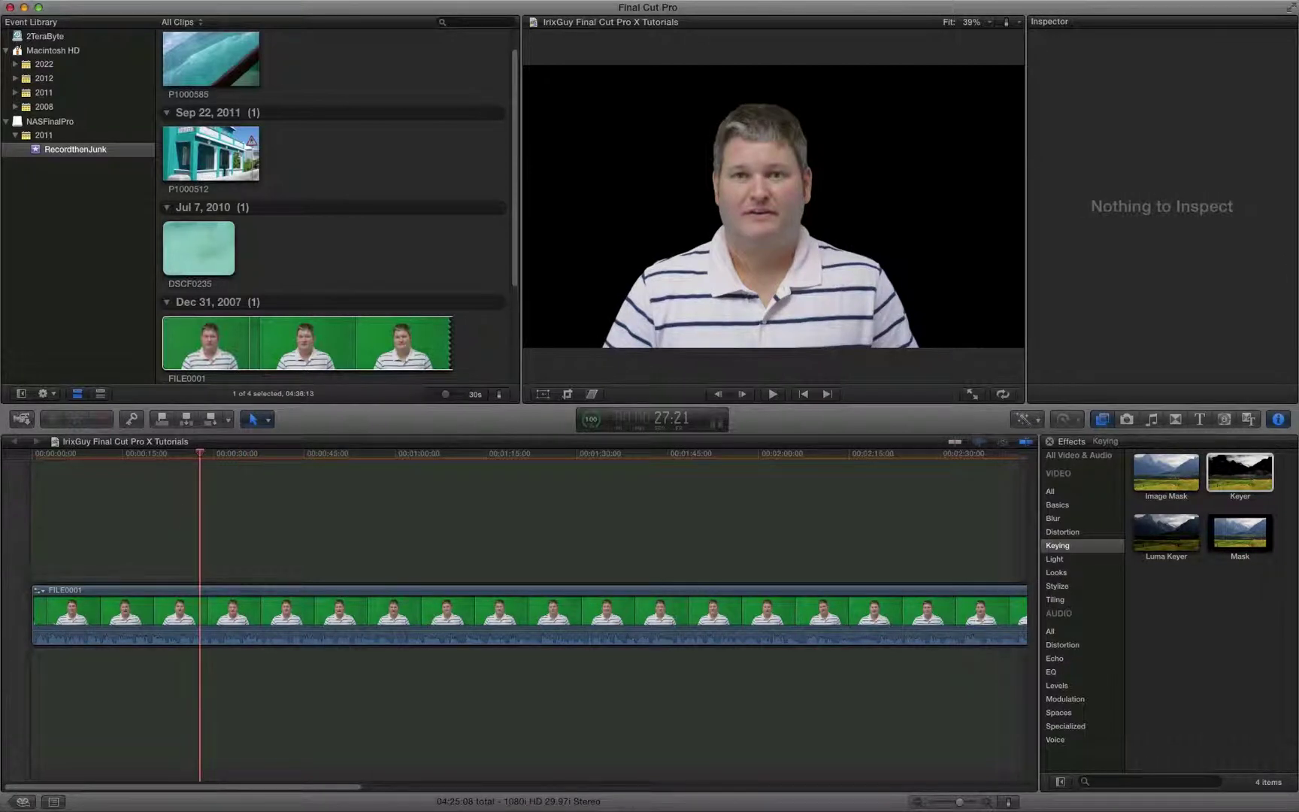
key(e)
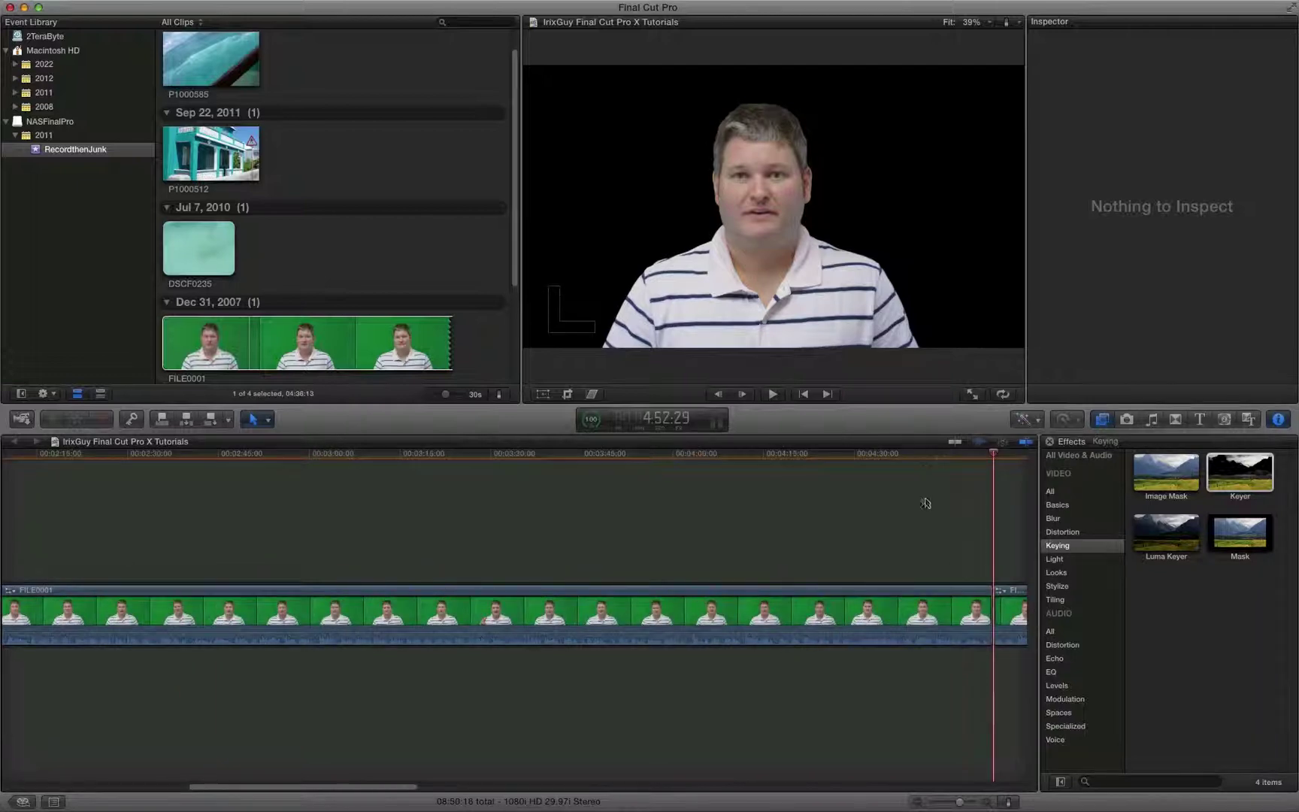
mouse_move(1012, 617)
mouse_down()
mouse_move(61, 514)
mouse_move(37, 523)
mouse_up()
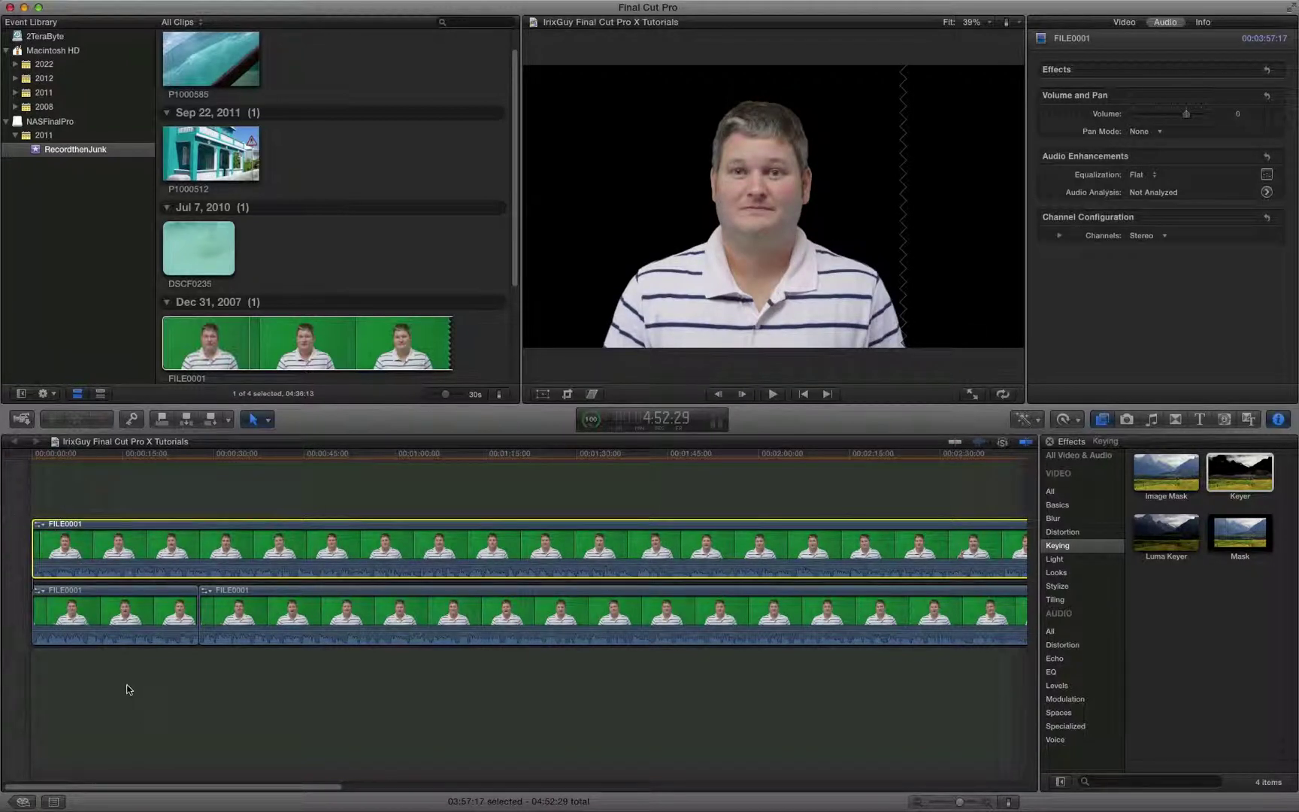
Undo the stray move and deletion, then check the project's start and end
click(160, 712)
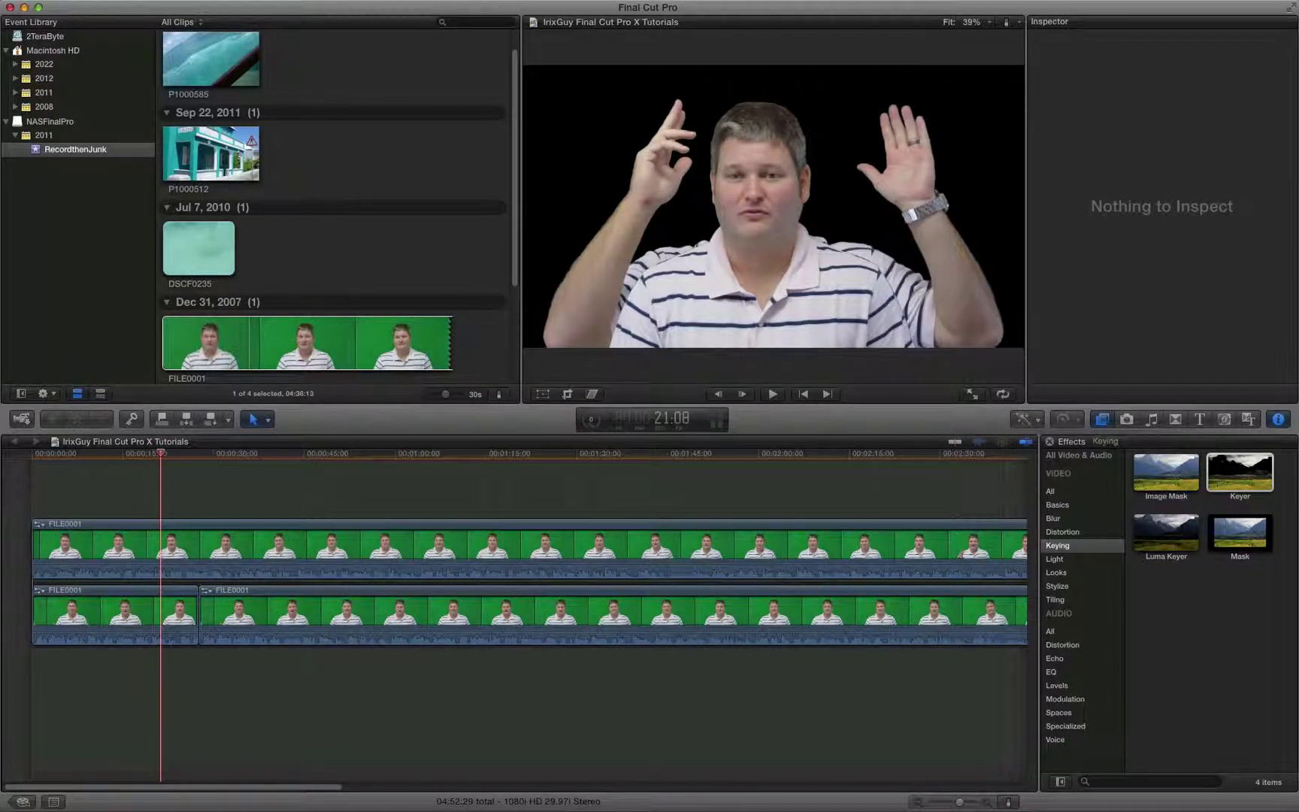
key(ctrl+z)
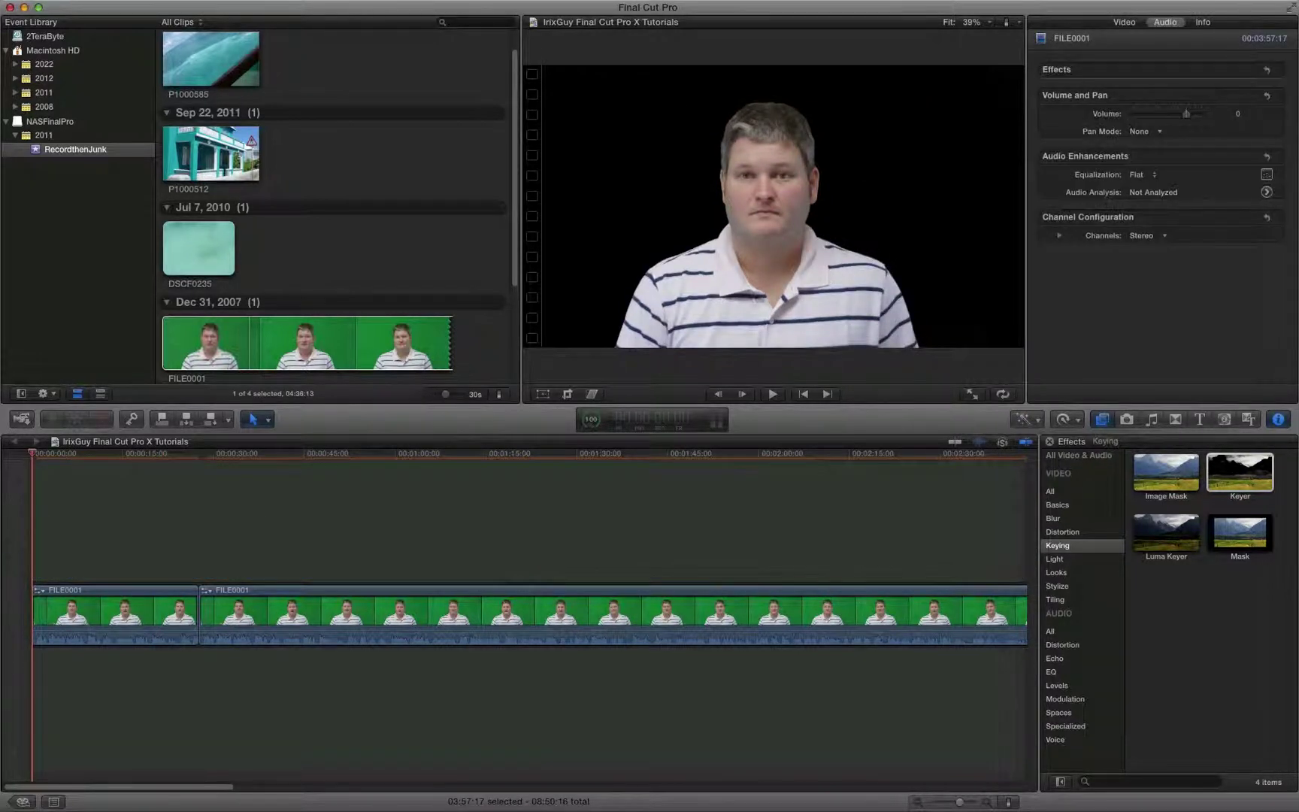
key(ctrl+z)
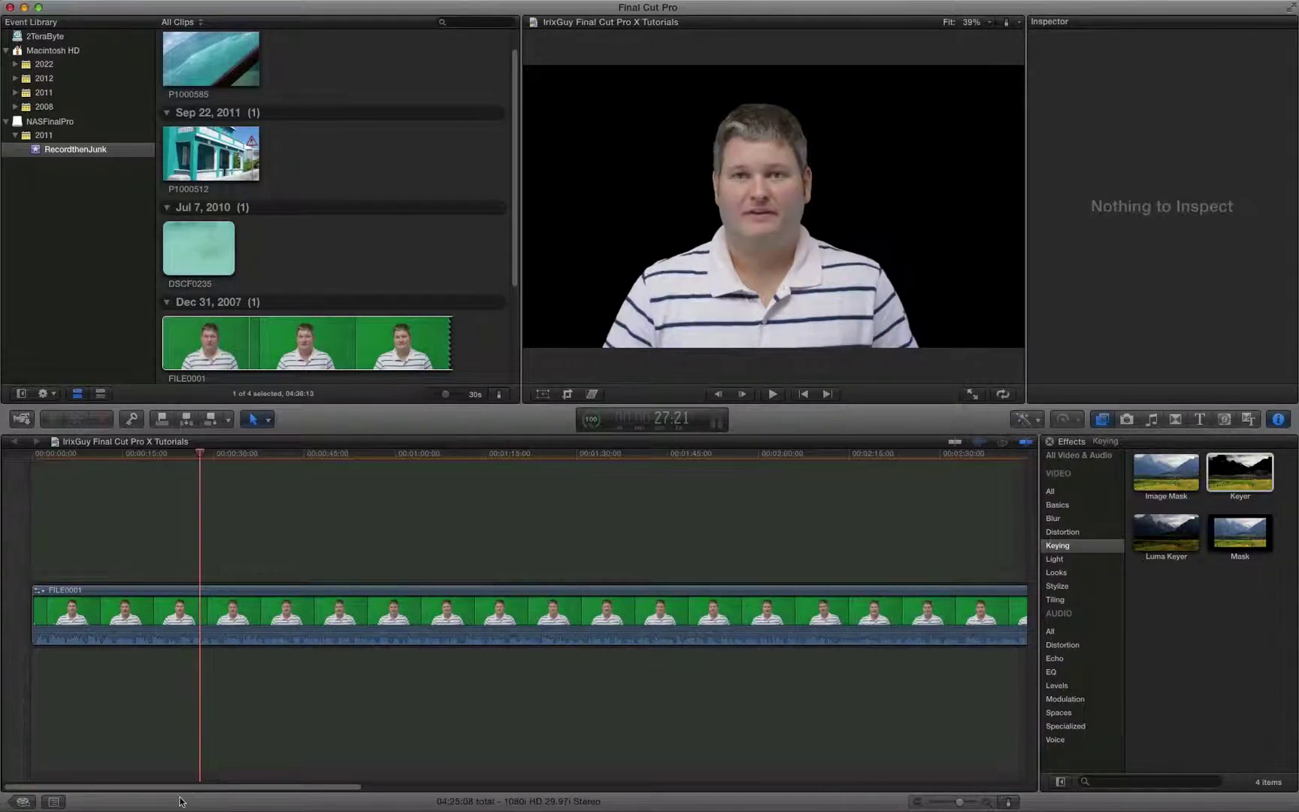
key(Home)
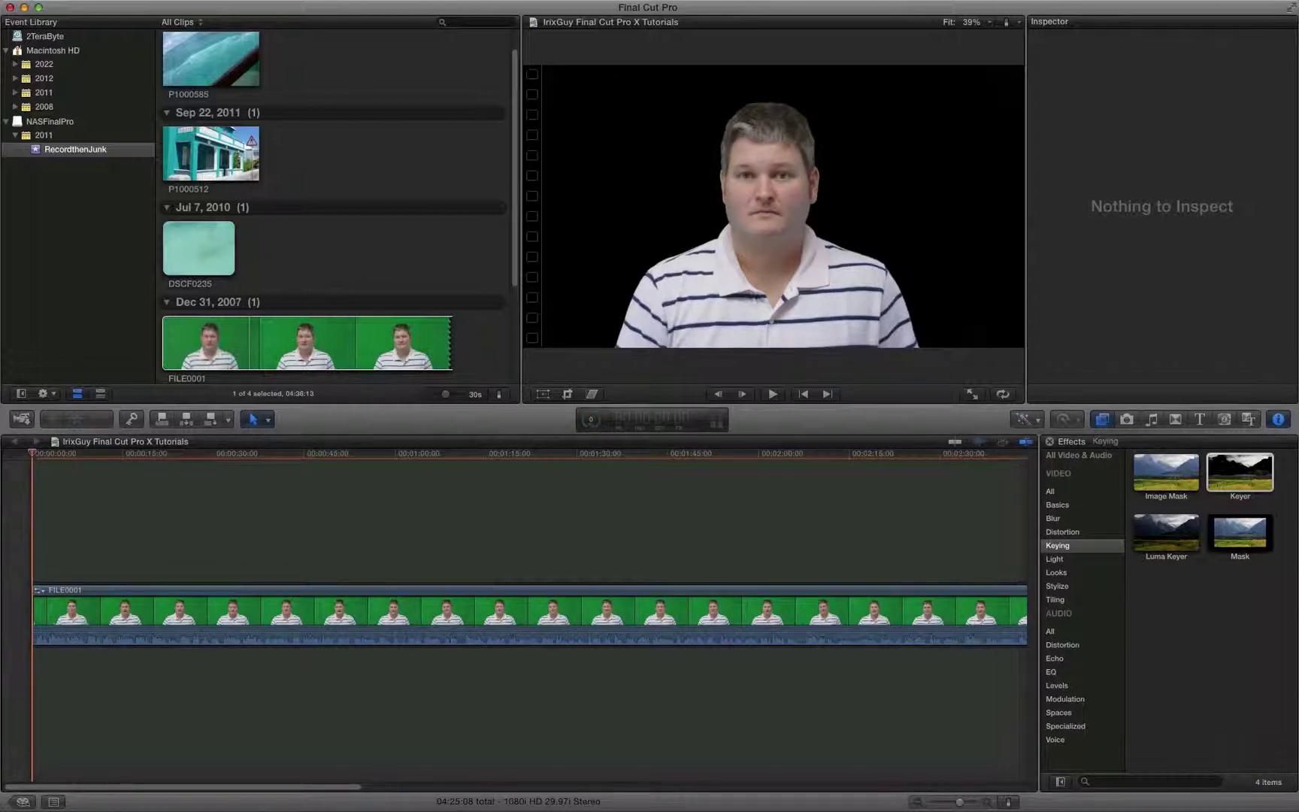
key(End)
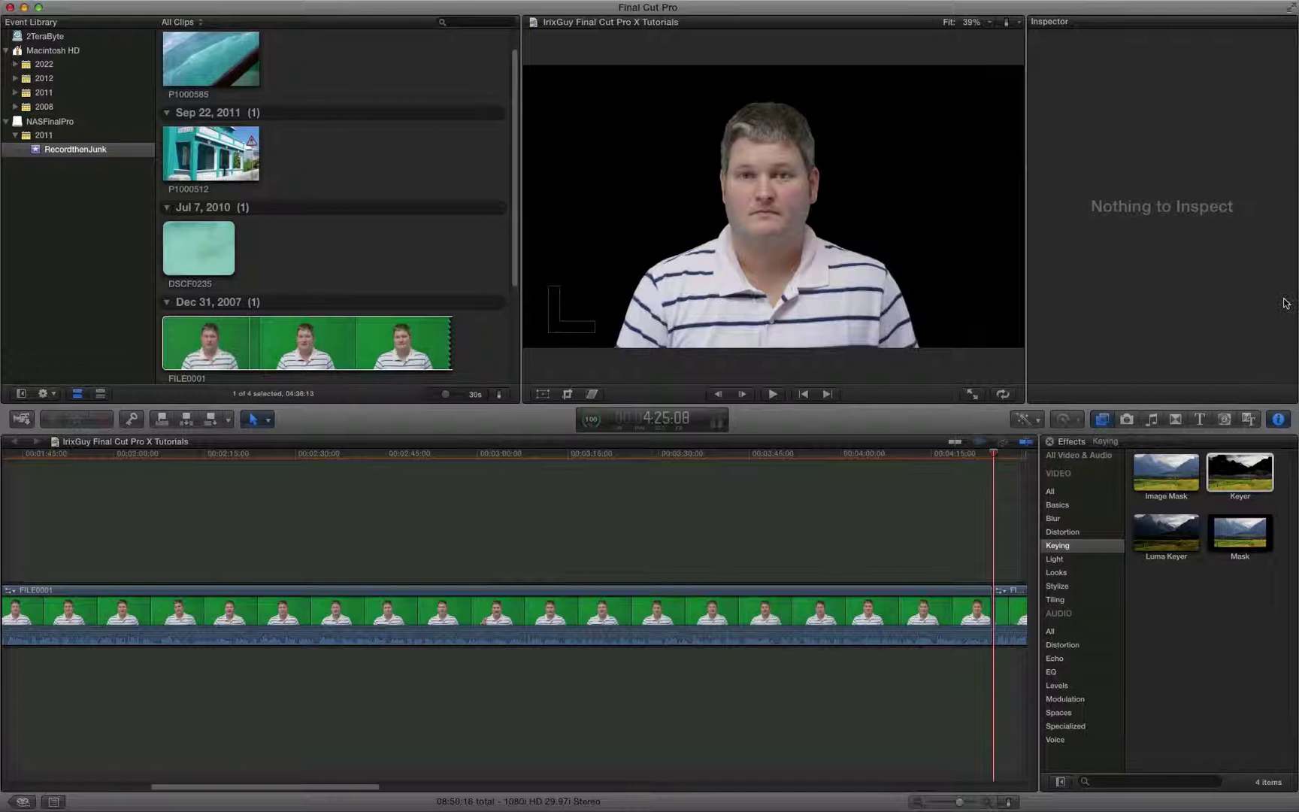
scroll(212, 788, left, 10)
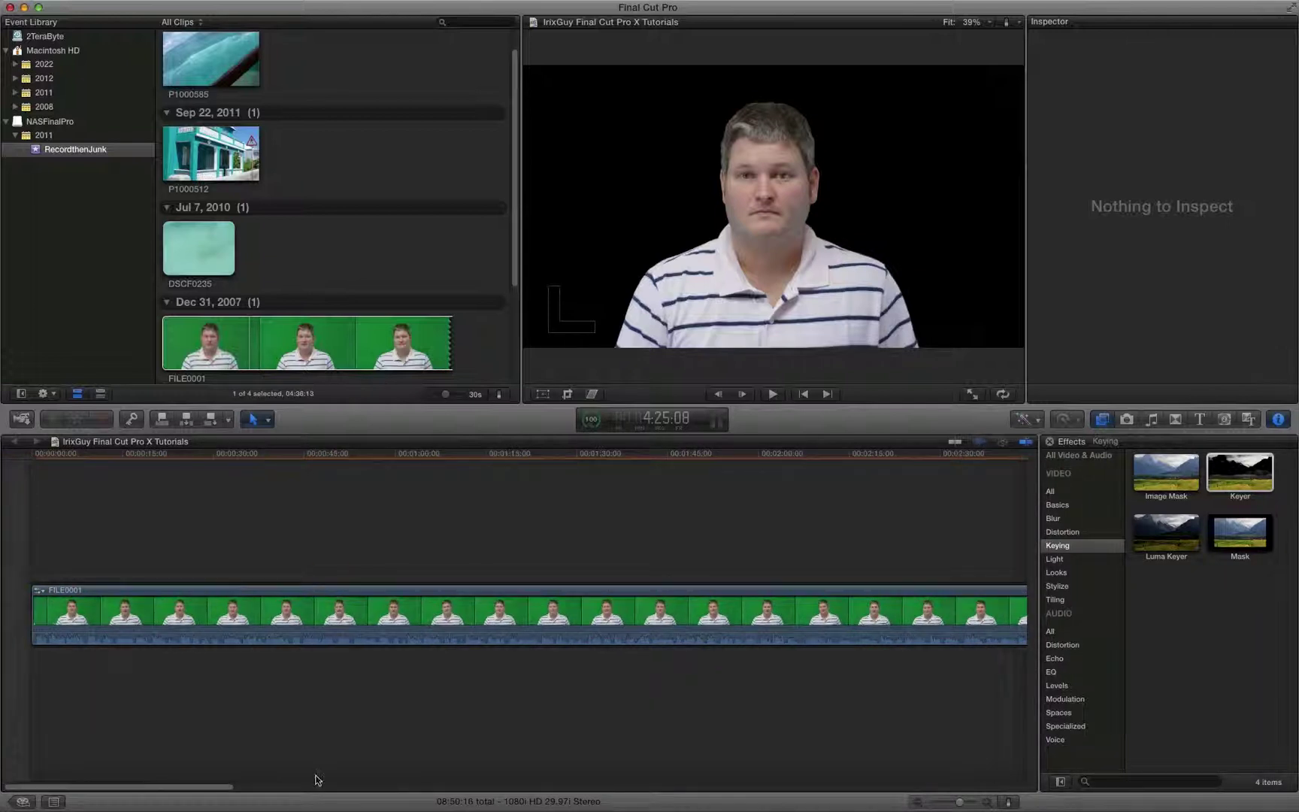
scroll(316, 779, right, 10)
scroll(588, 806, left, 5)
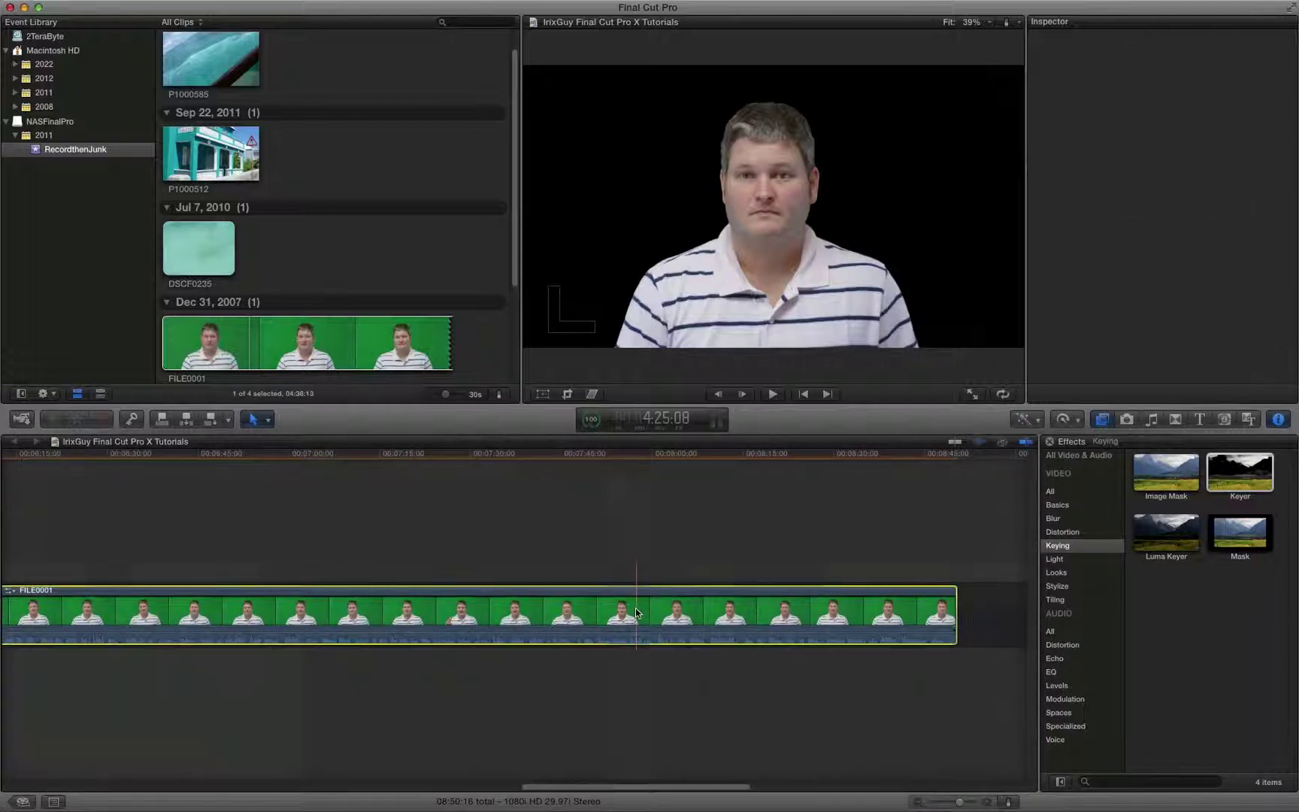
Connect the second copy above the first so both start at 00:00
mouse_move(637, 609)
mouse_down()
mouse_move(499, 724)
mouse_move(12, 718)
mouse_up()
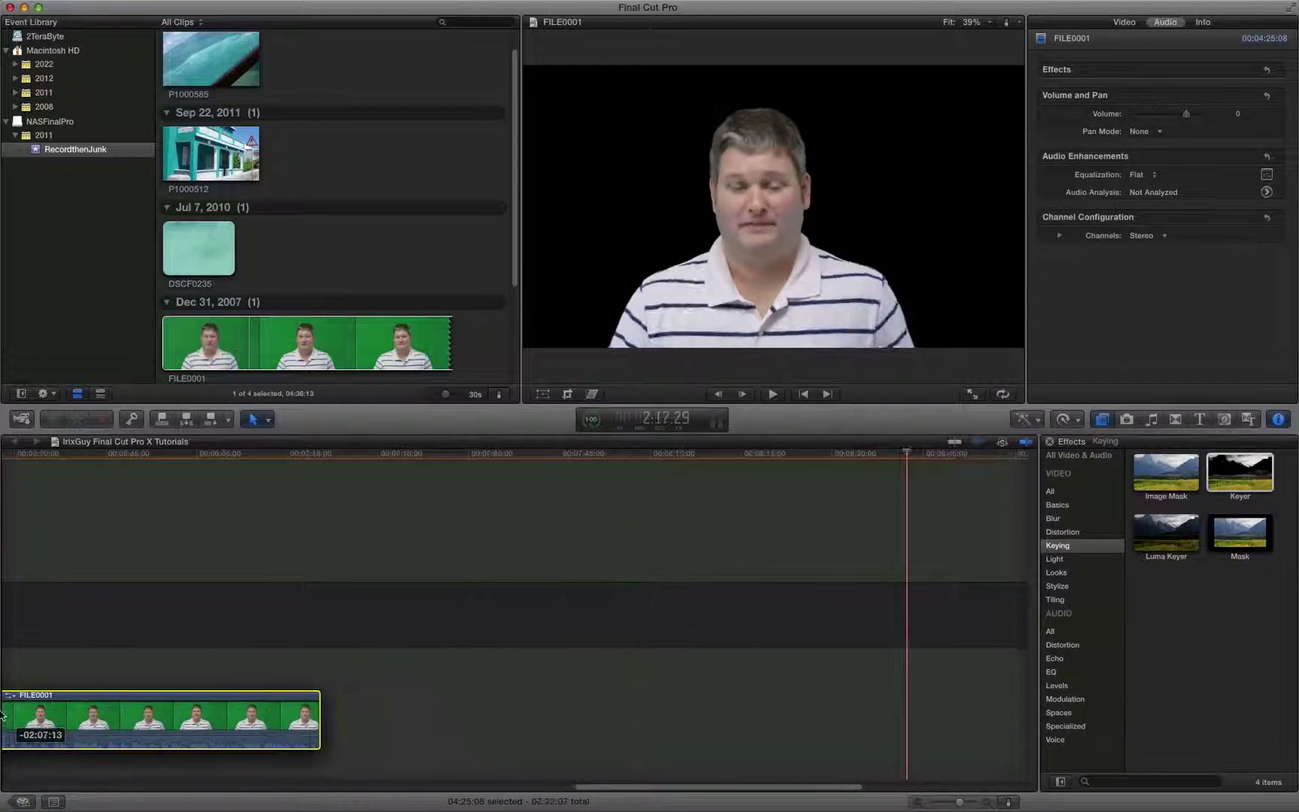
drag(11, 718, 5, 696)
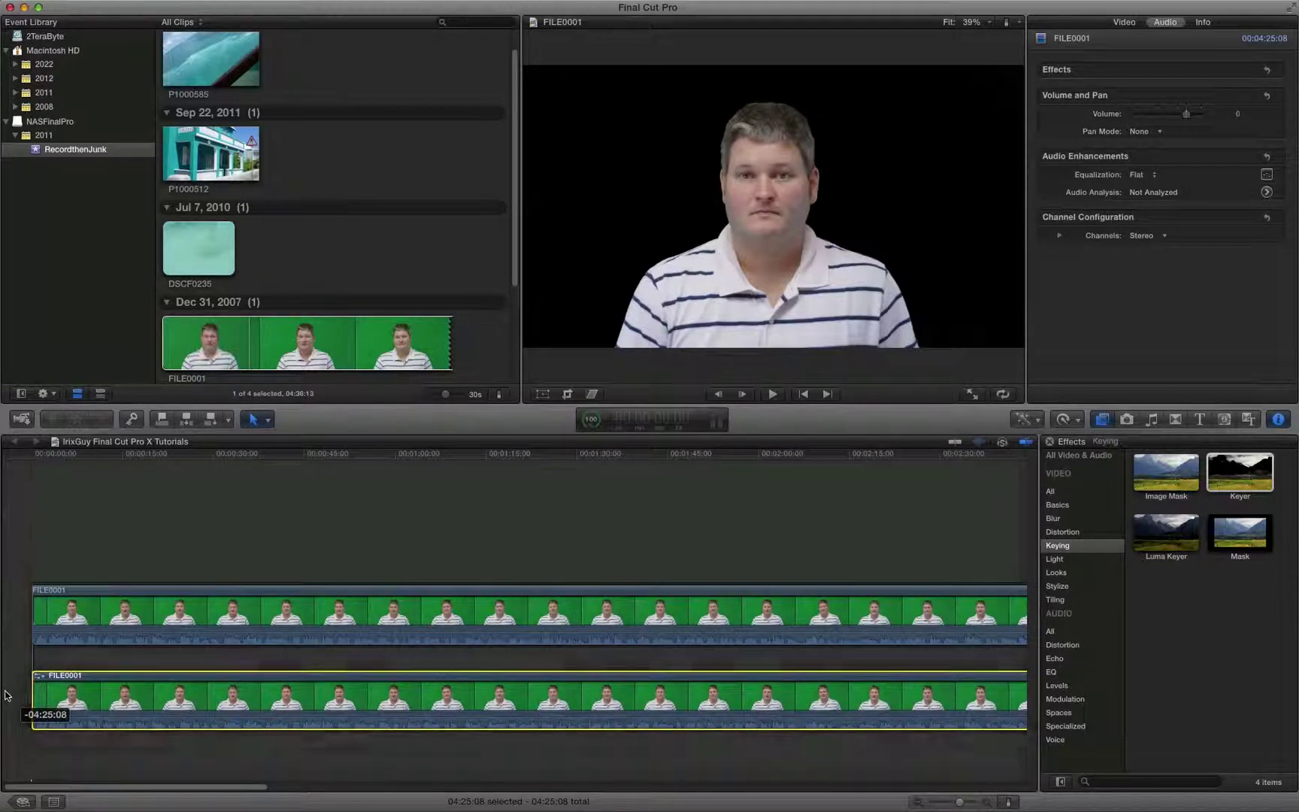
click(217, 516)
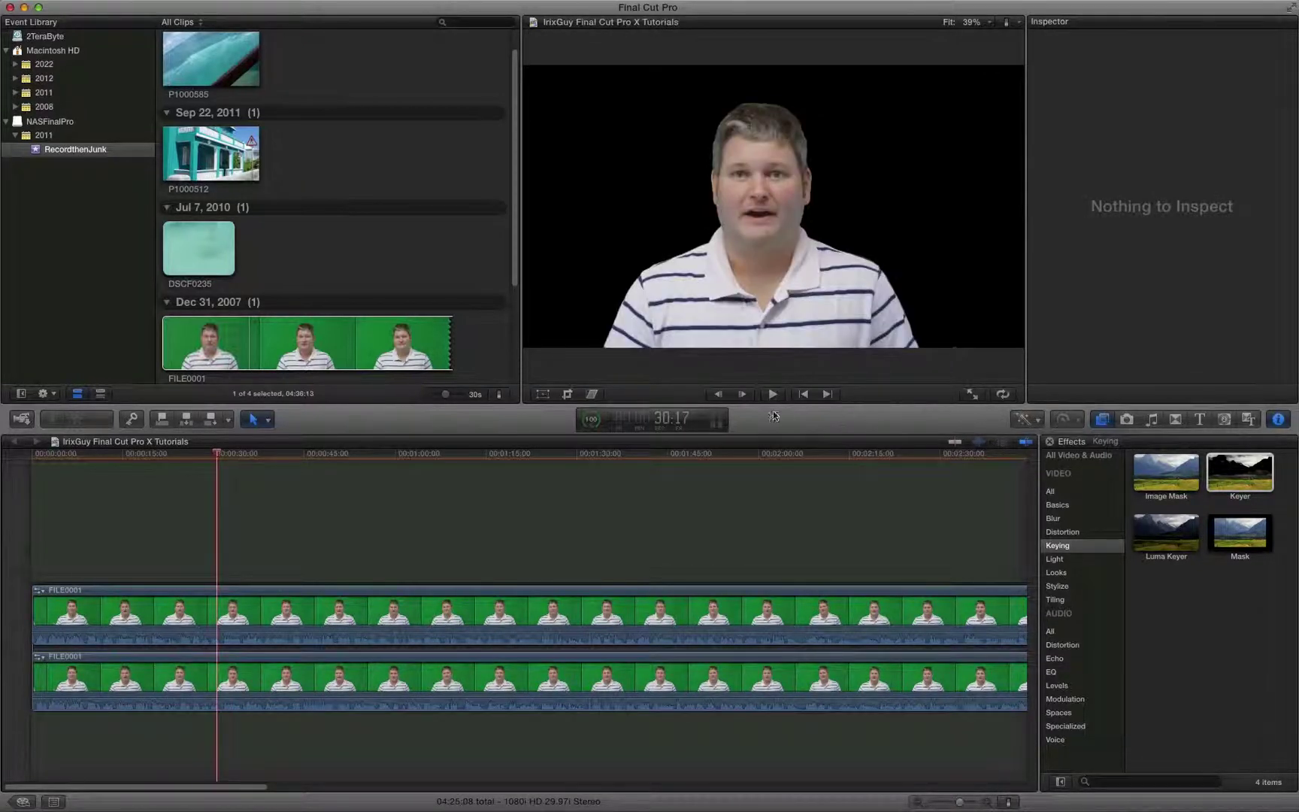
Preview the stacked clips from the start and select the top copy
click(804, 394)
click(774, 394)
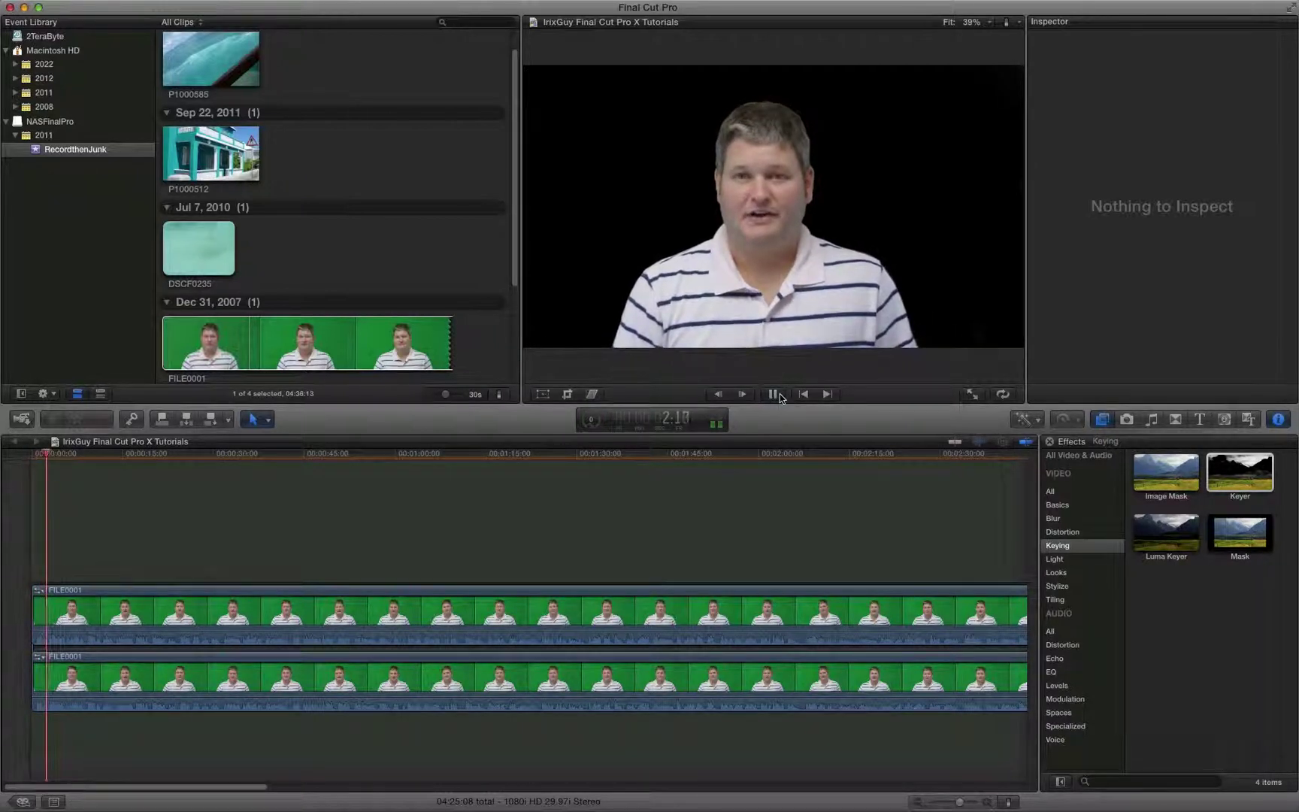
click(775, 394)
click(176, 609)
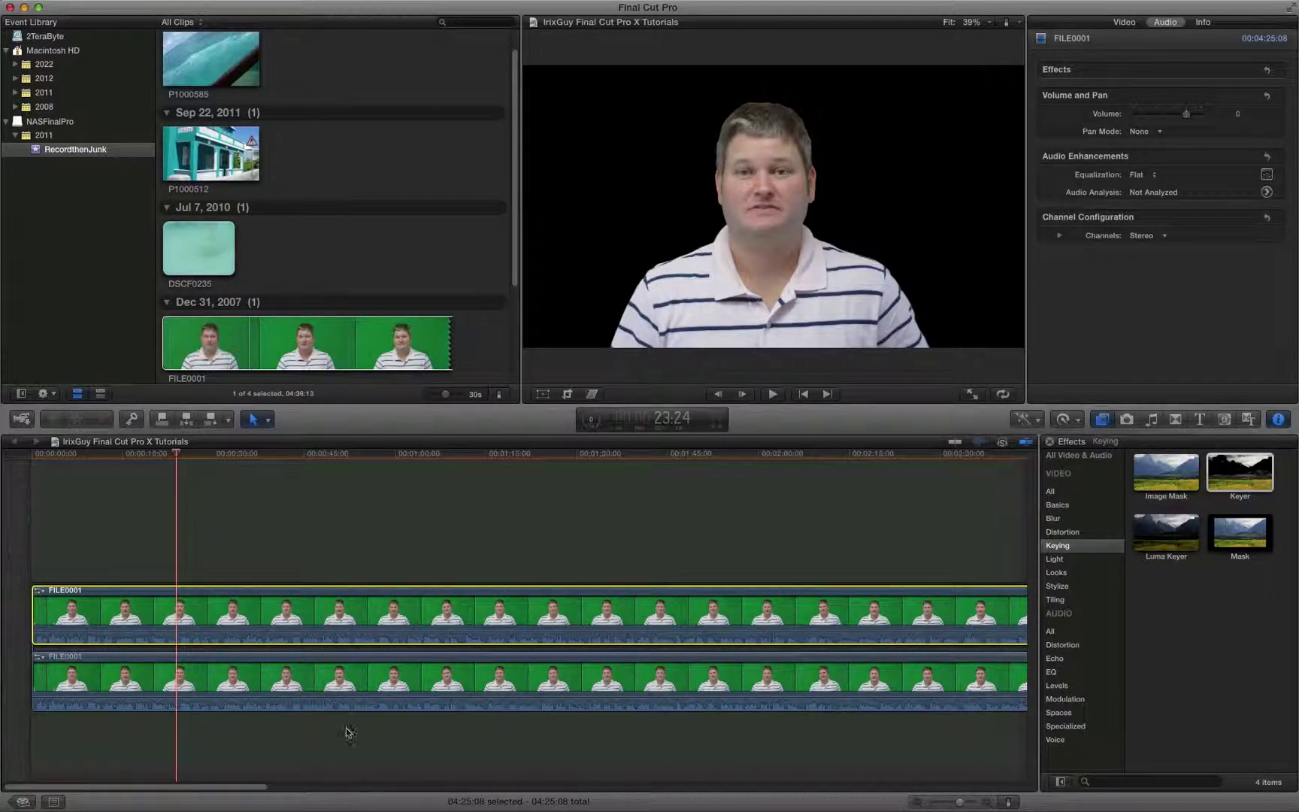
Scale the top copy down, move it top-right and rotate it about 127 degrees
click(140, 618)
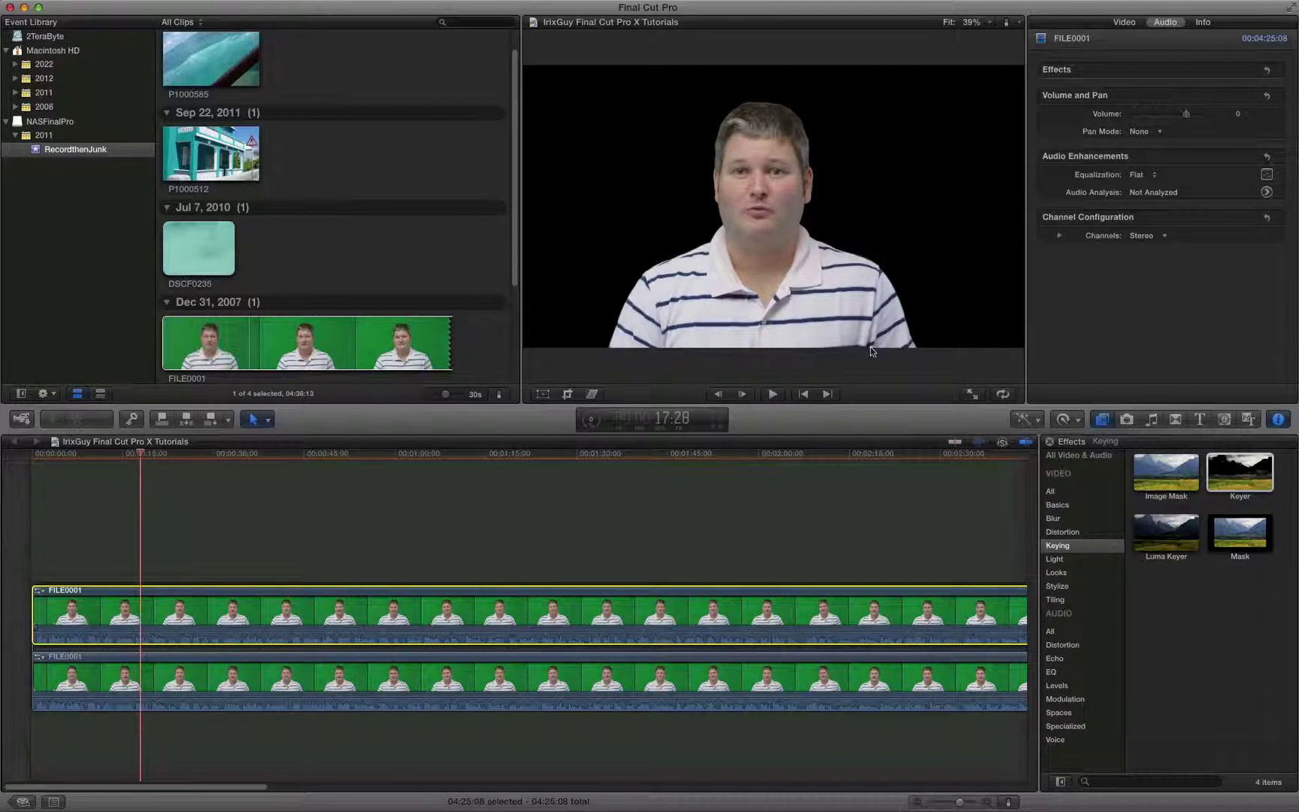
click(1124, 21)
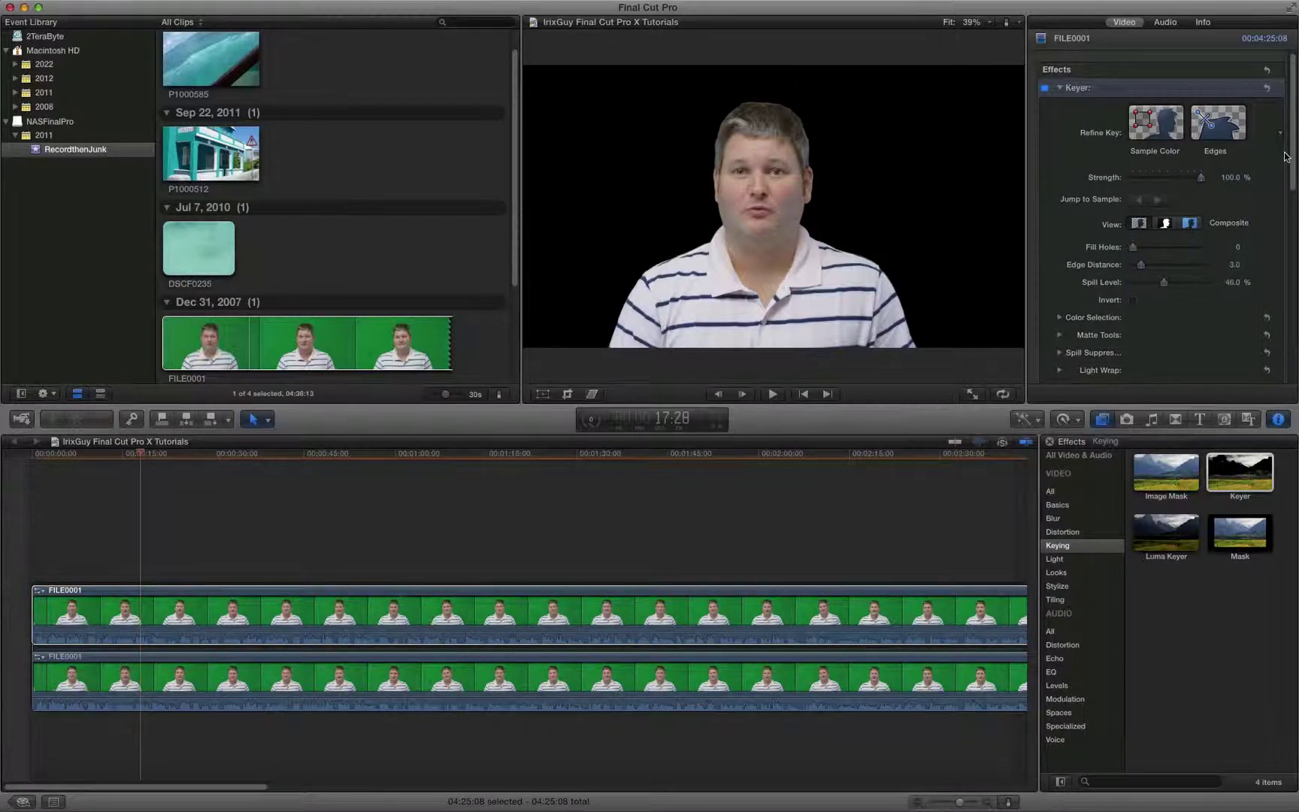
drag(1293, 162, 1258, 287)
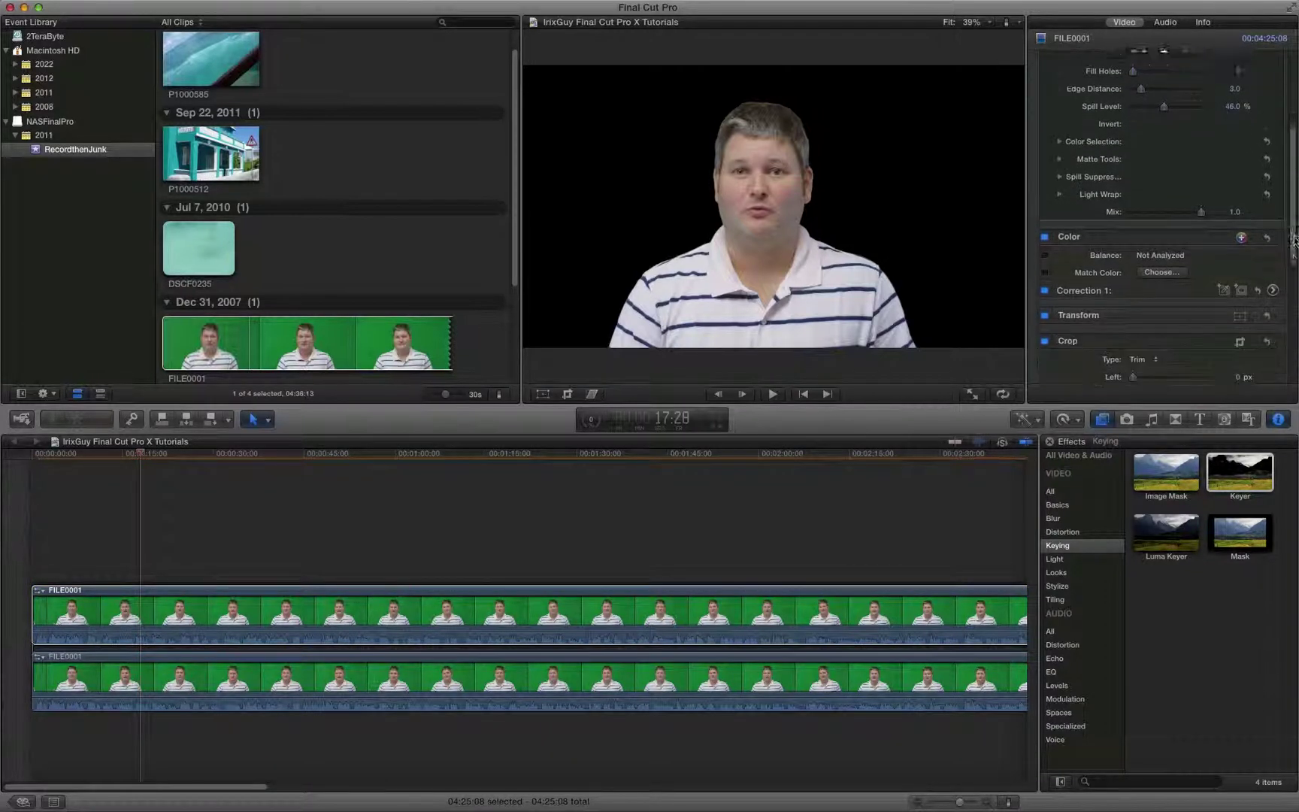
click(1239, 300)
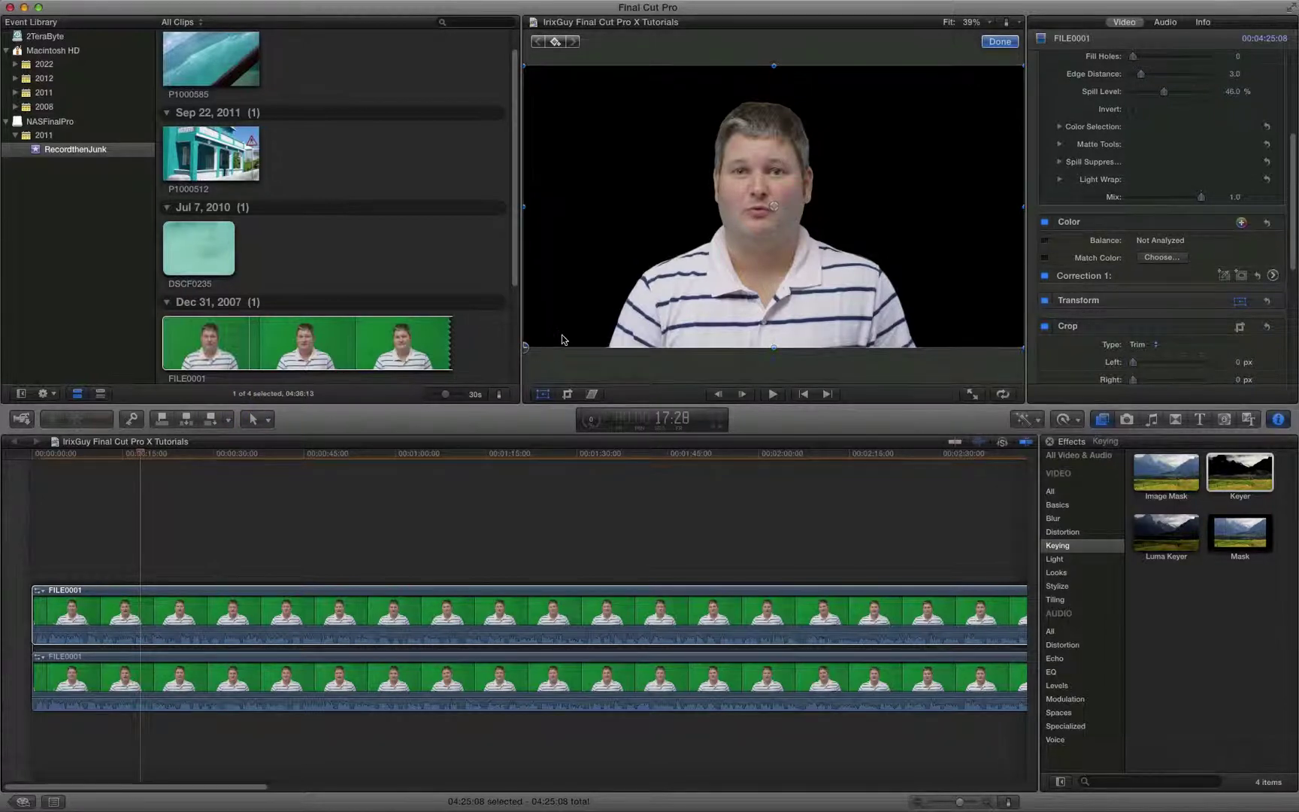
drag(527, 352, 595, 306)
mouse_move(735, 205)
mouse_down()
mouse_move(871, 147)
mouse_move(720, 162)
mouse_up()
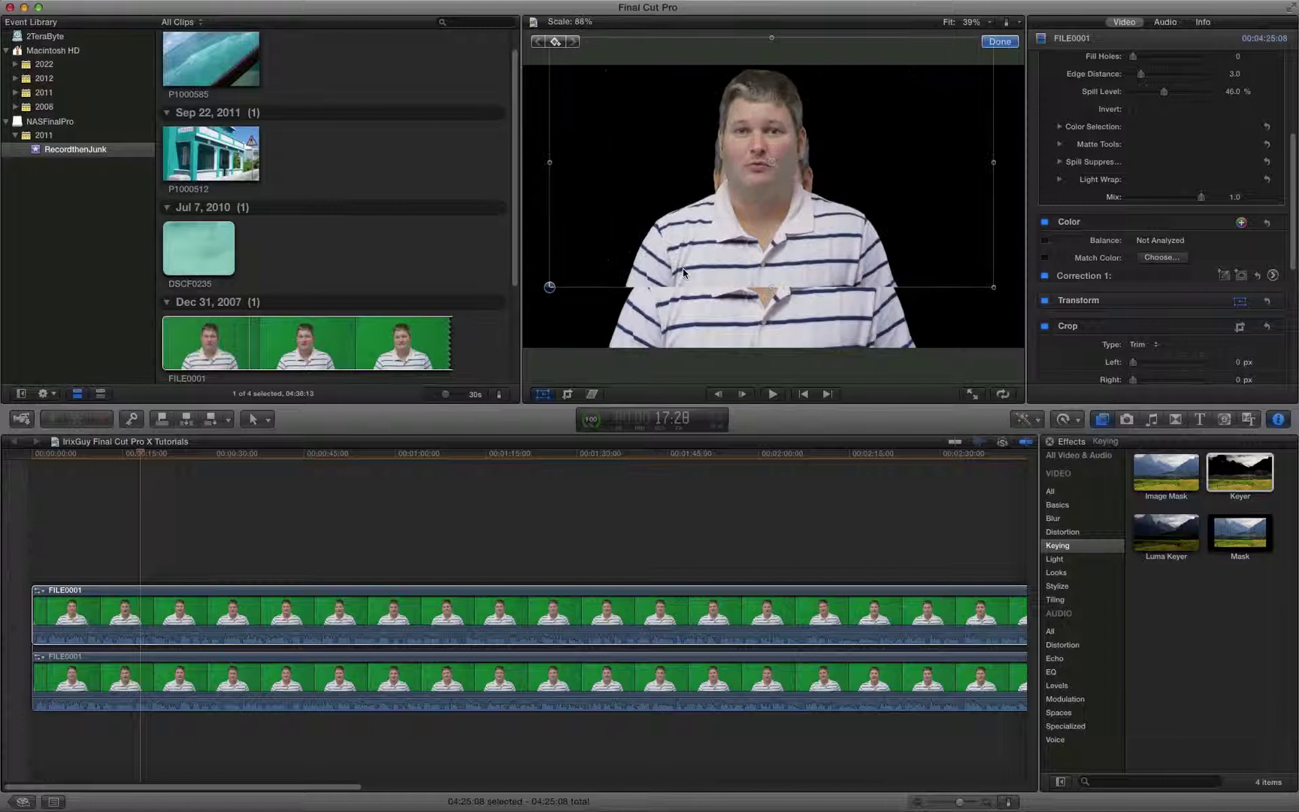
drag(613, 259, 645, 234)
mouse_move(798, 162)
mouse_down()
mouse_move(756, 142)
mouse_move(870, 163)
mouse_move(974, 124)
mouse_move(972, 113)
mouse_up()
click(999, 41)
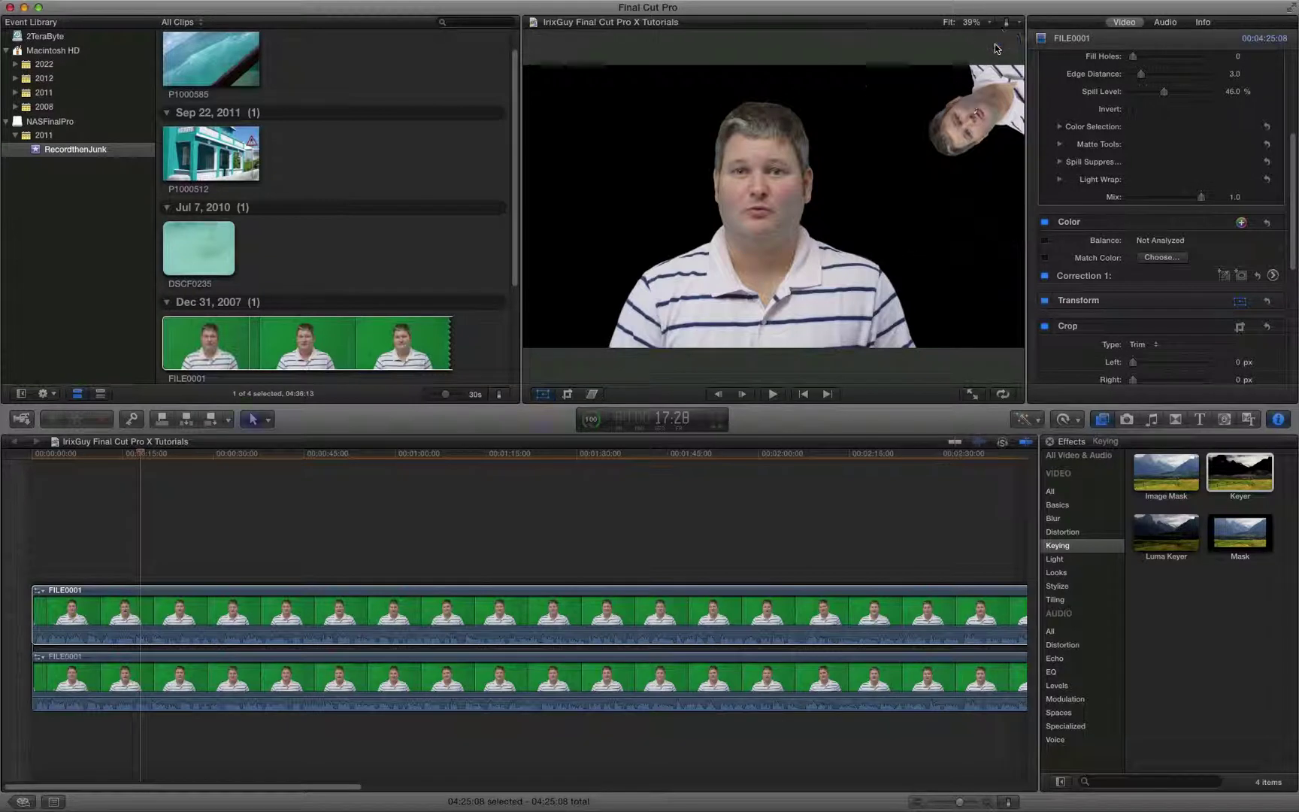
Play the composite from the start to preview the corner copy
click(802, 395)
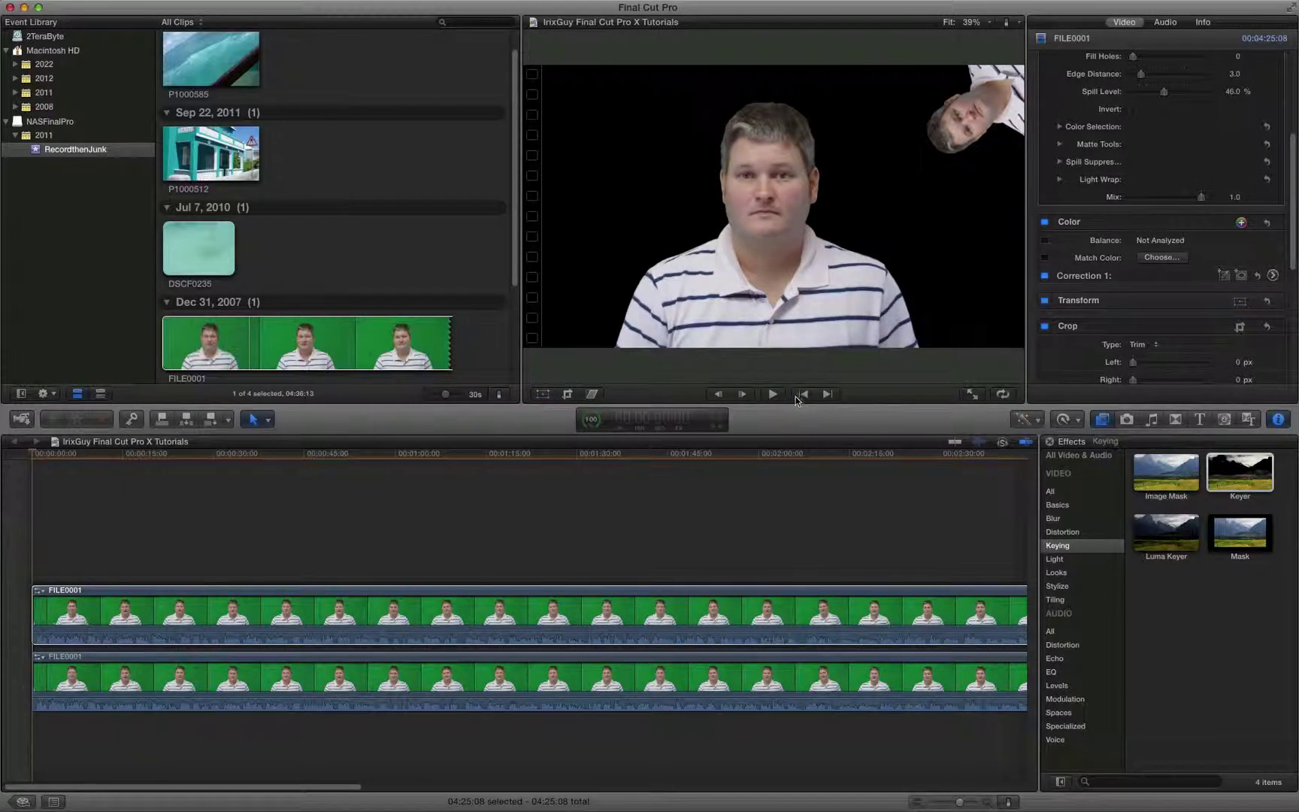
click(777, 396)
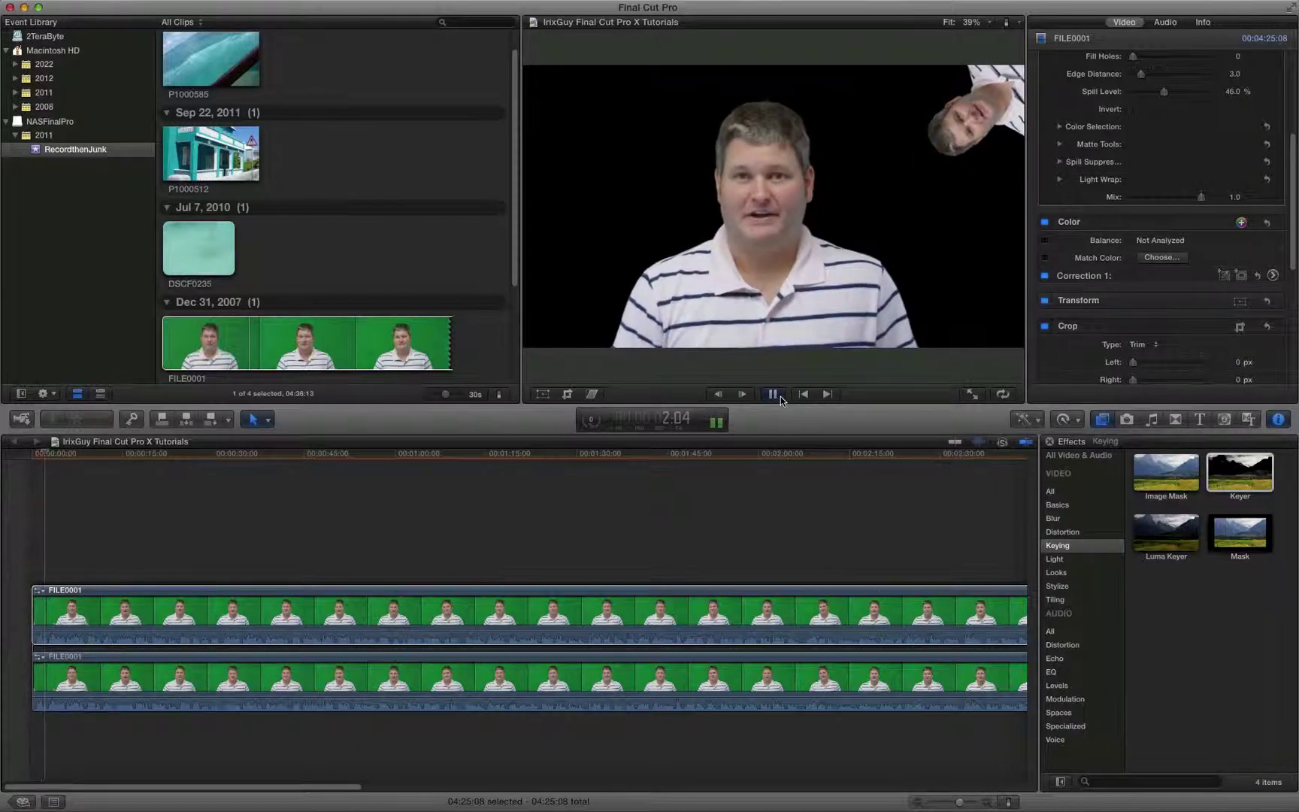
click(772, 394)
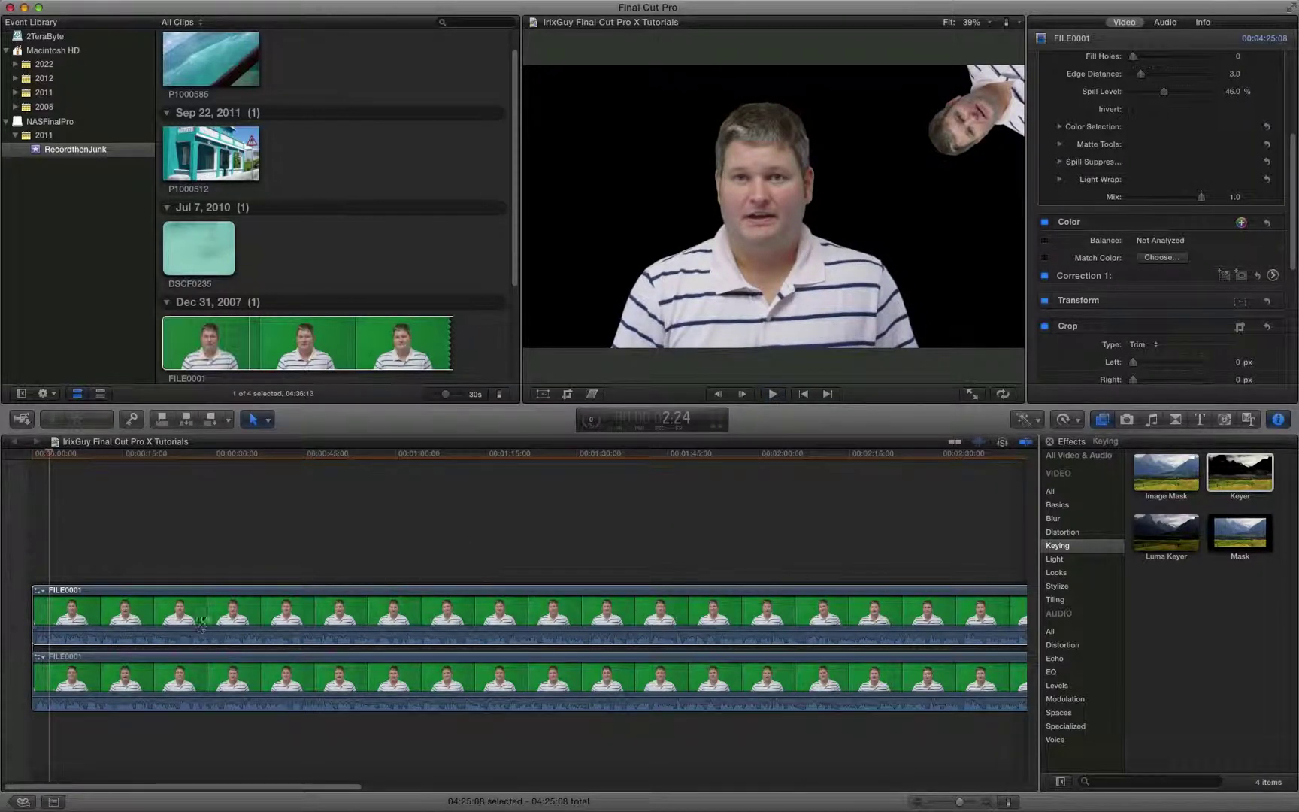
click(115, 758)
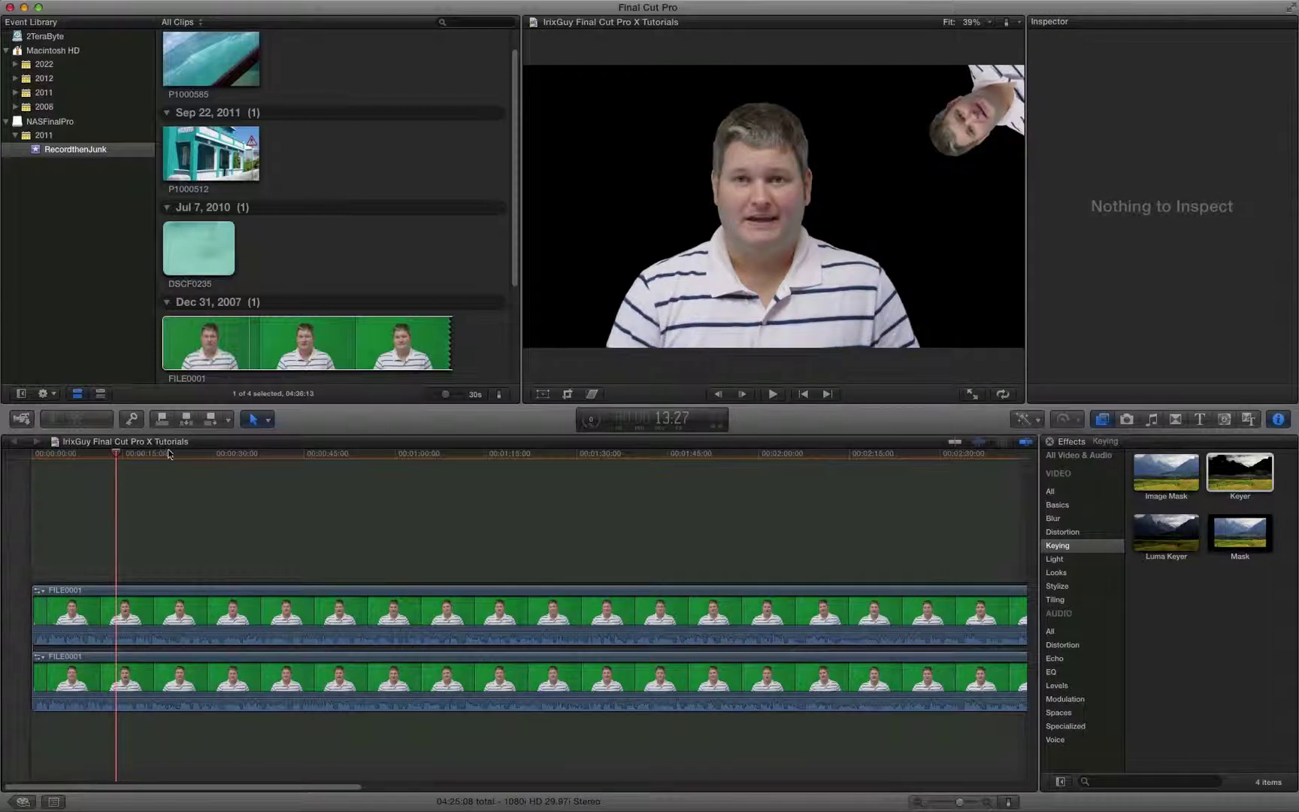
drag(117, 456, 33, 454)
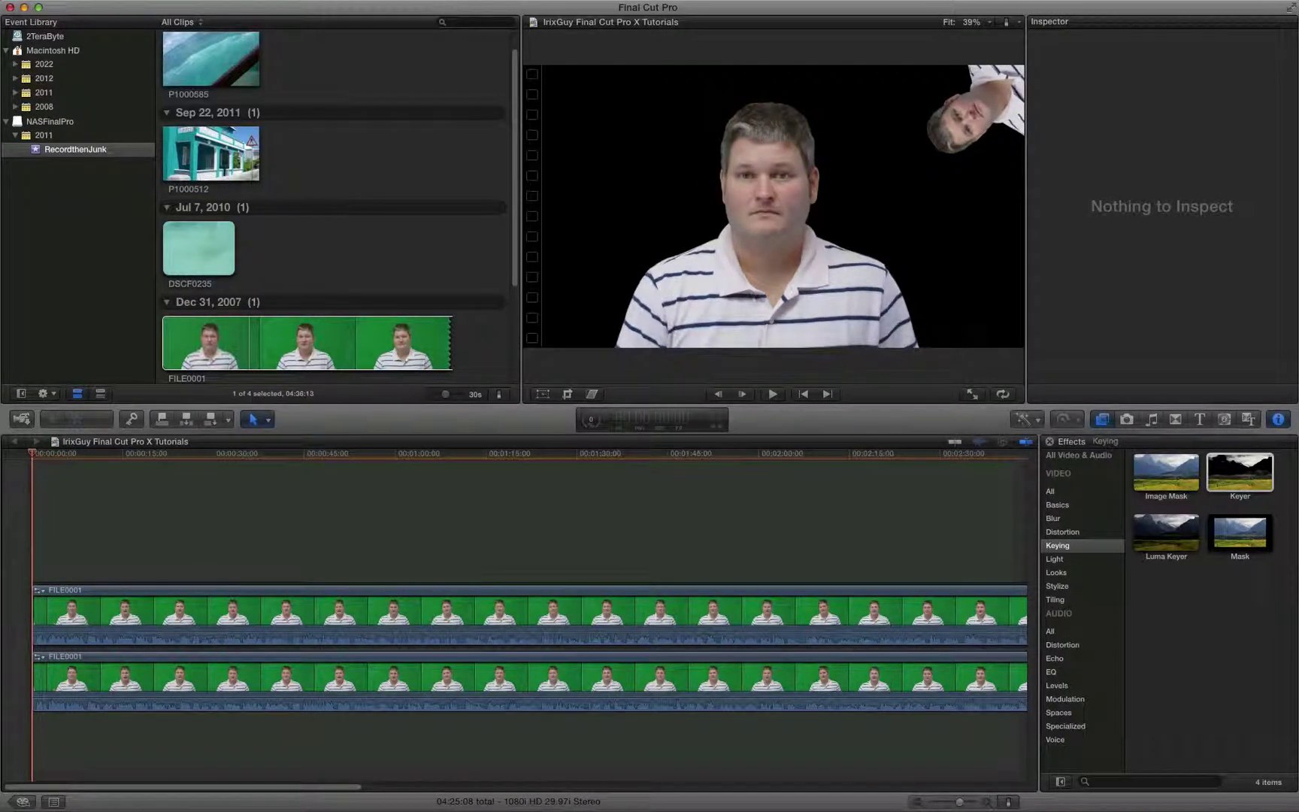
key(e)
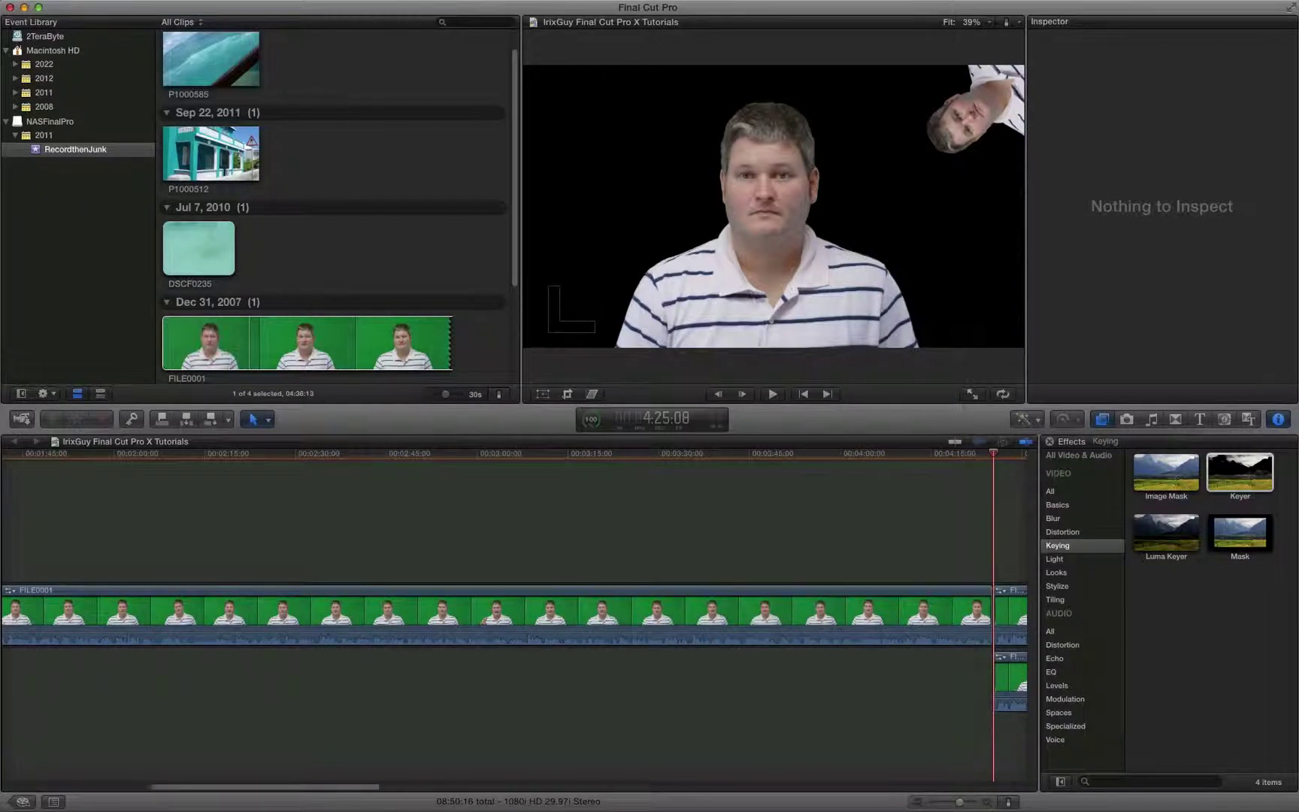
key(super+z)
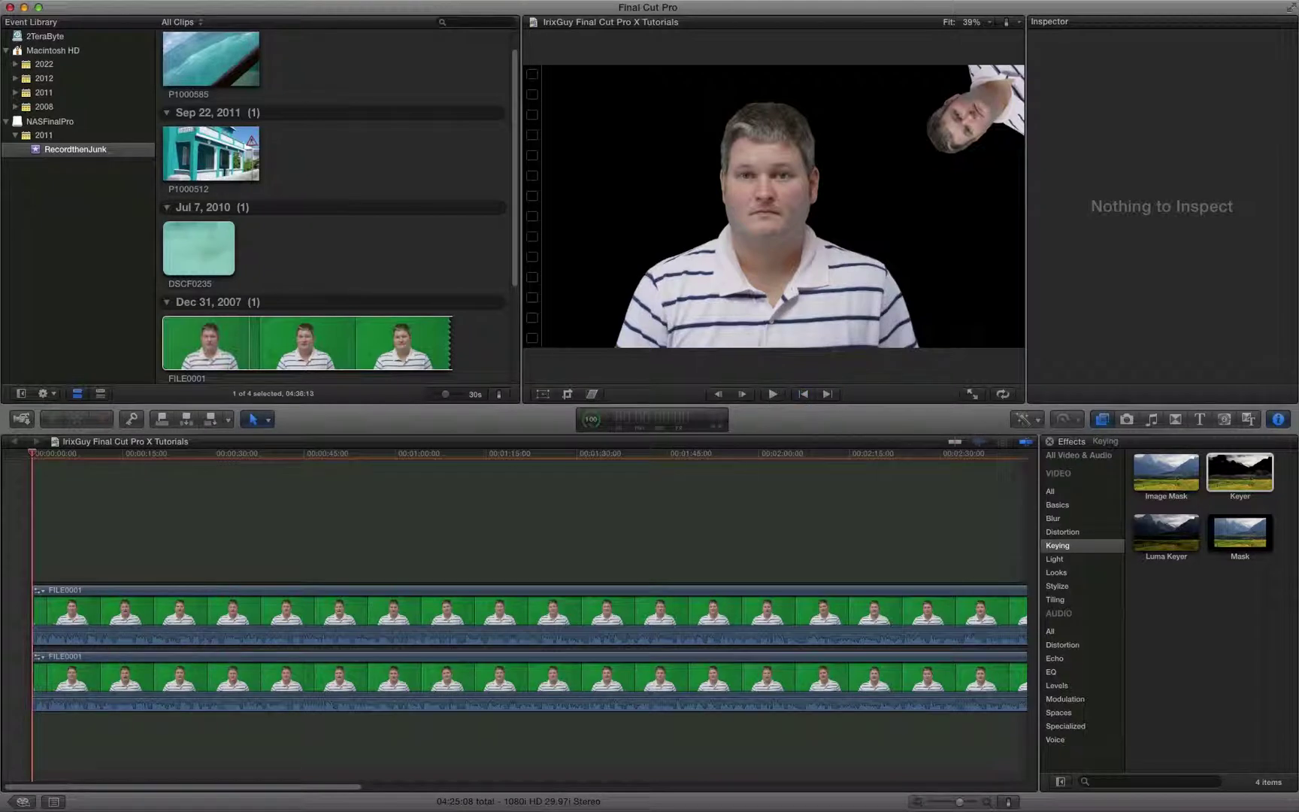
key(super+shift+z)
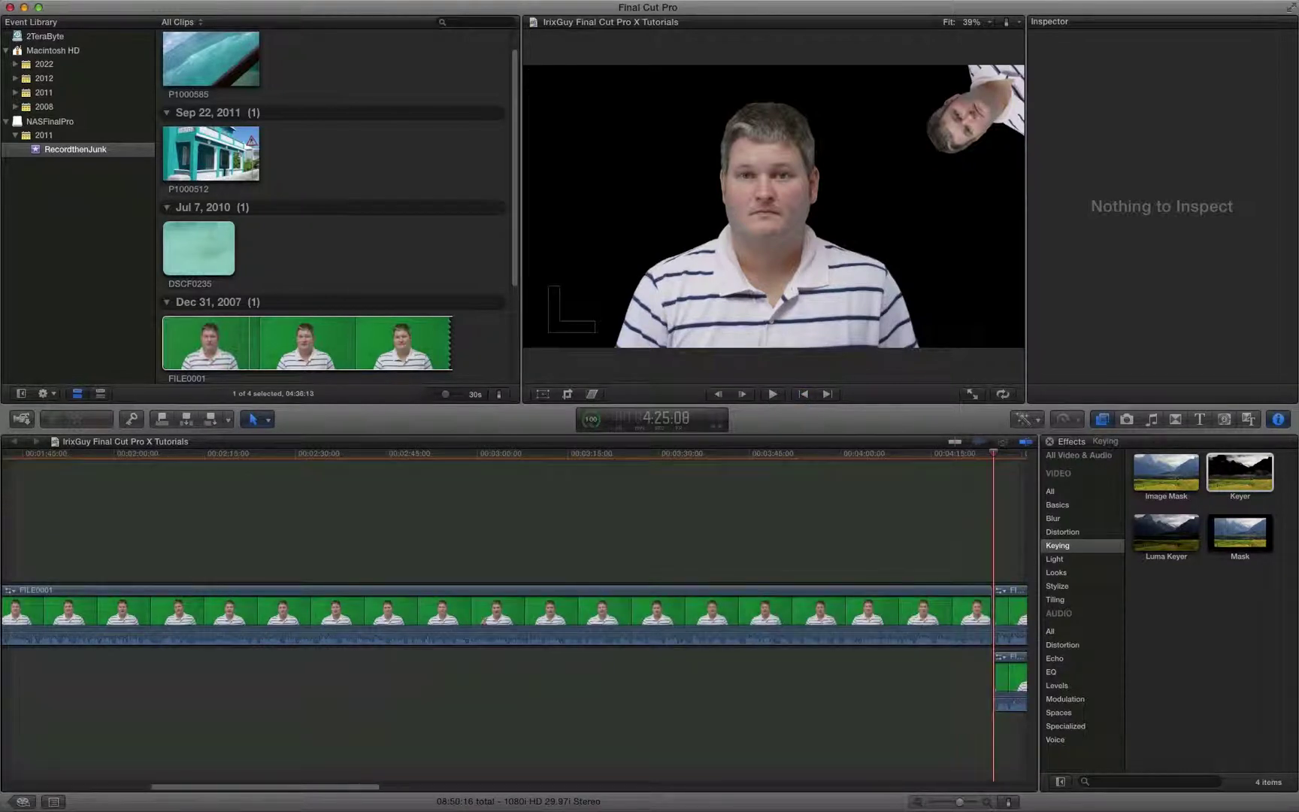
mouse_move(259, 787)
mouse_down()
mouse_move(713, 795)
mouse_move(2, 802)
mouse_up()
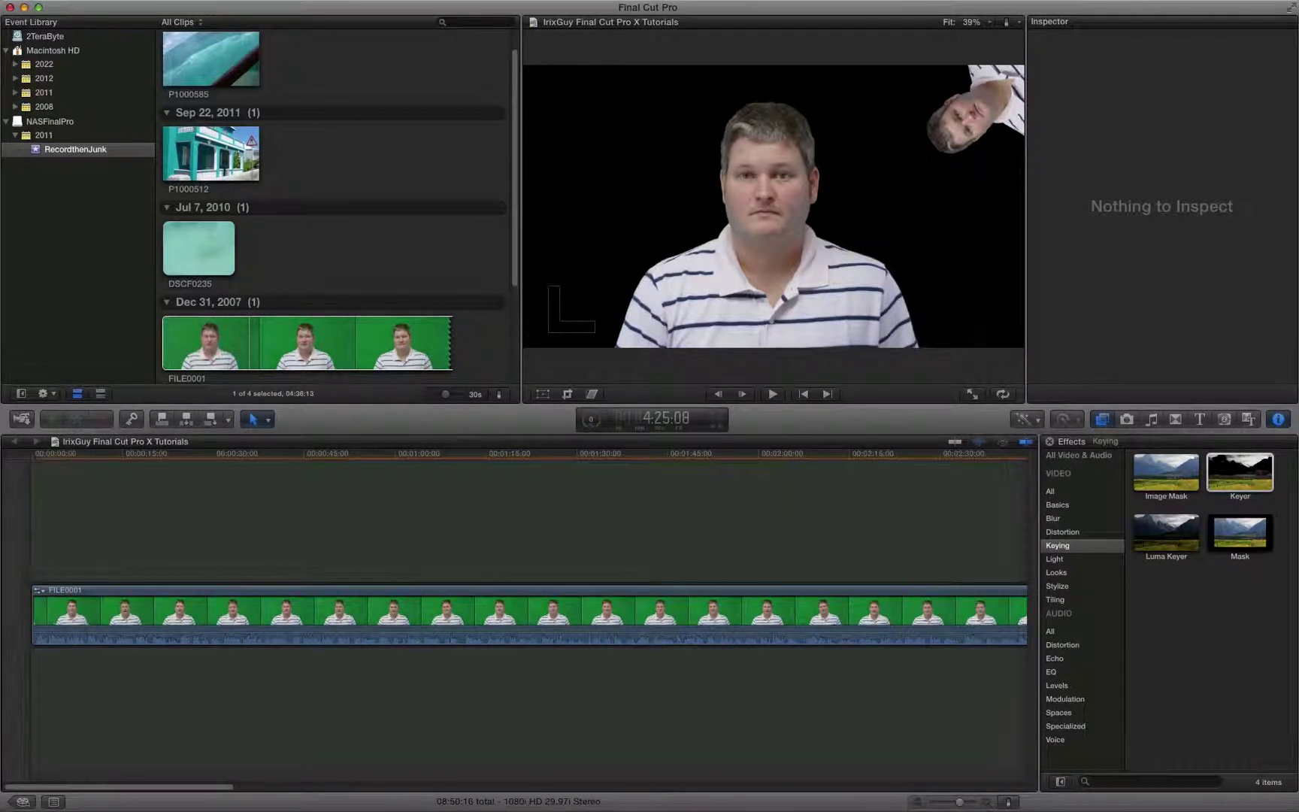
key(super+z)
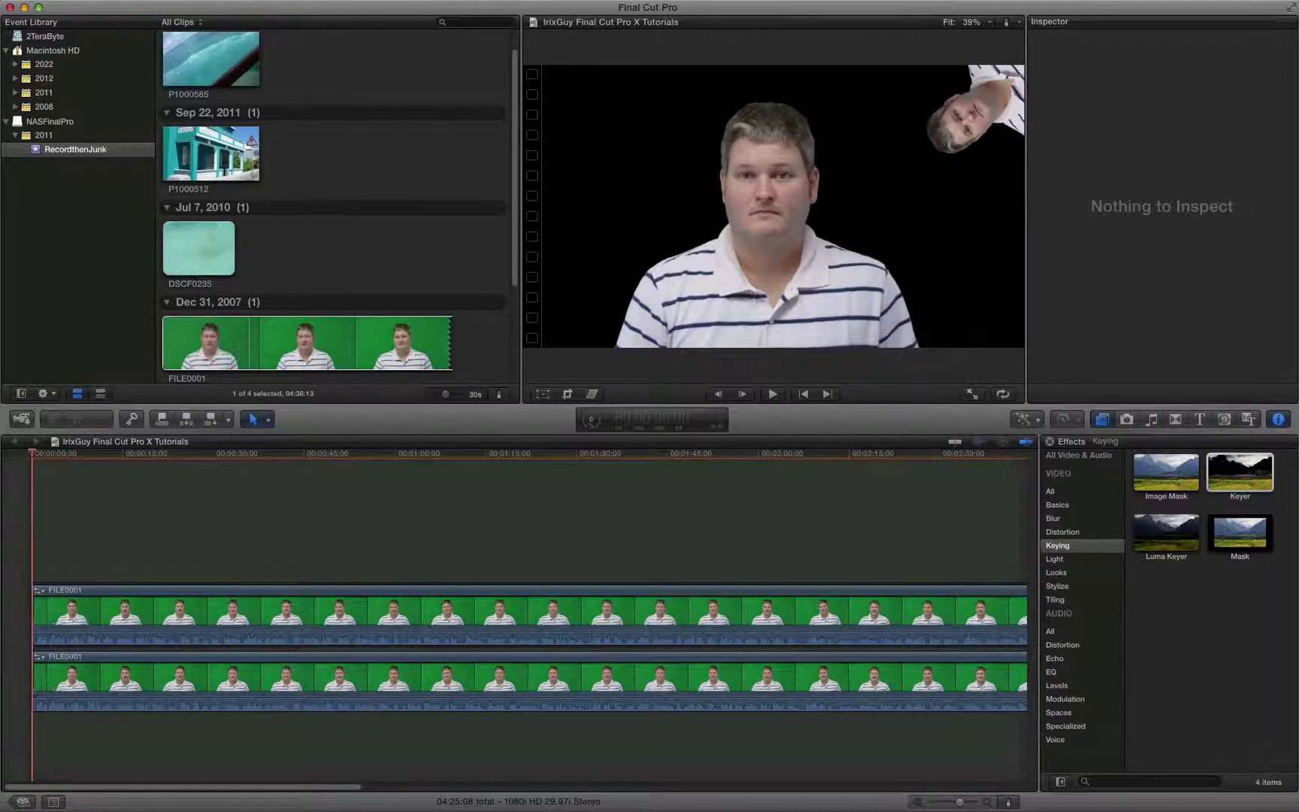
Split the lower FILE0001 clip near its end
click(367, 673)
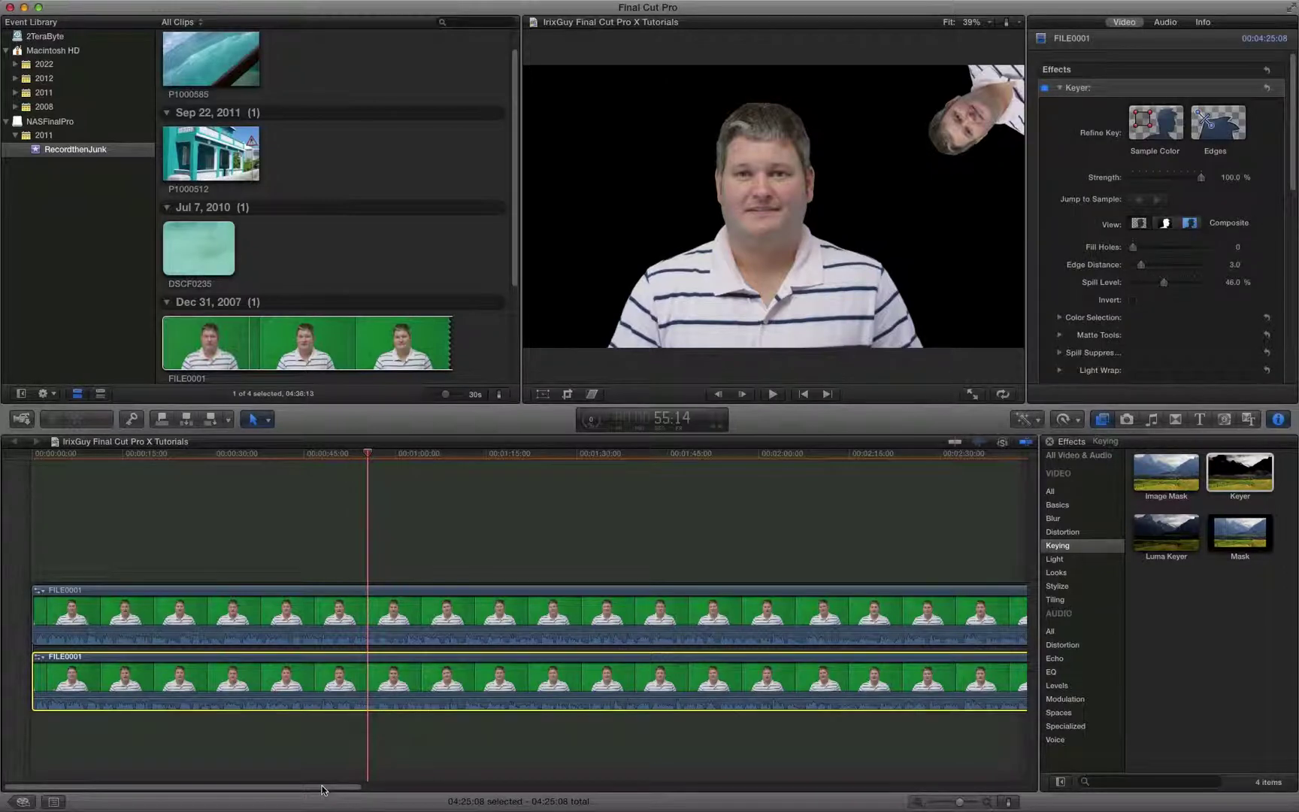
drag(322, 788, 652, 805)
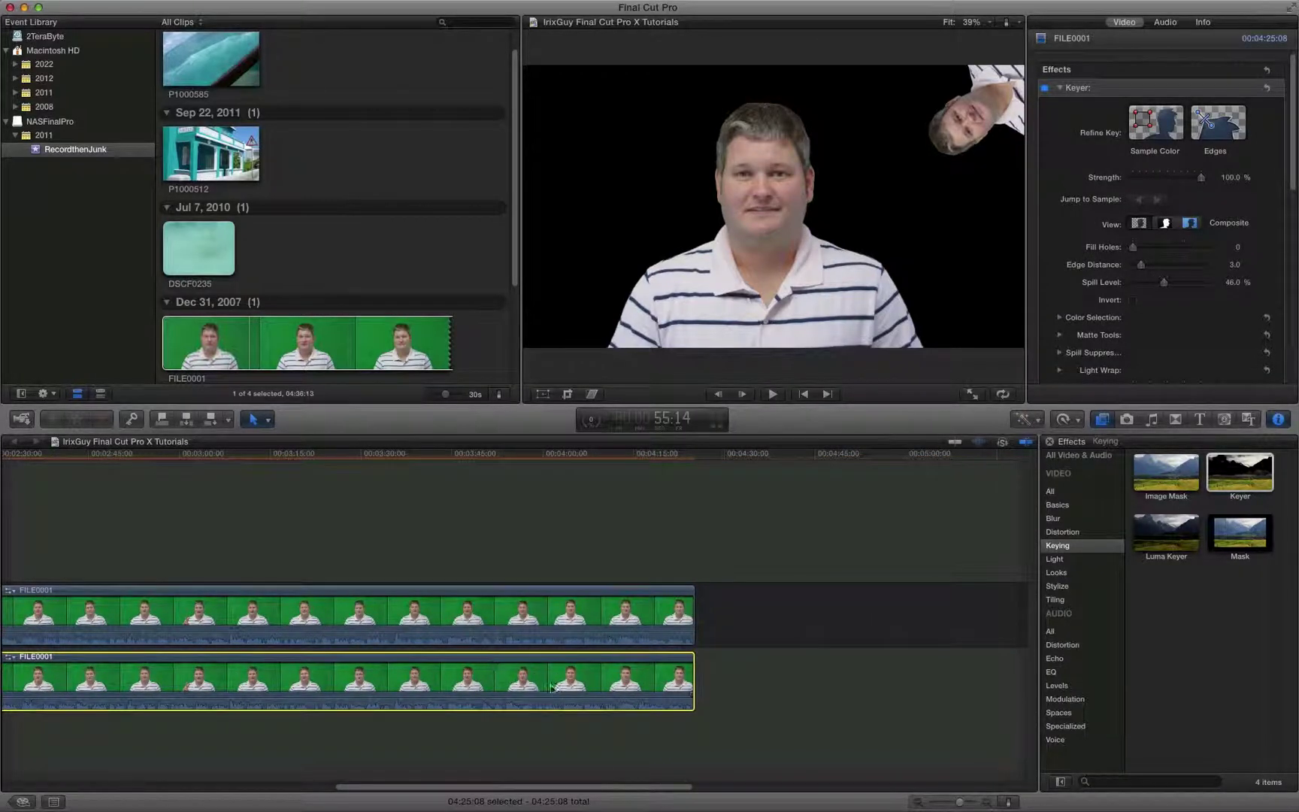
click(497, 670)
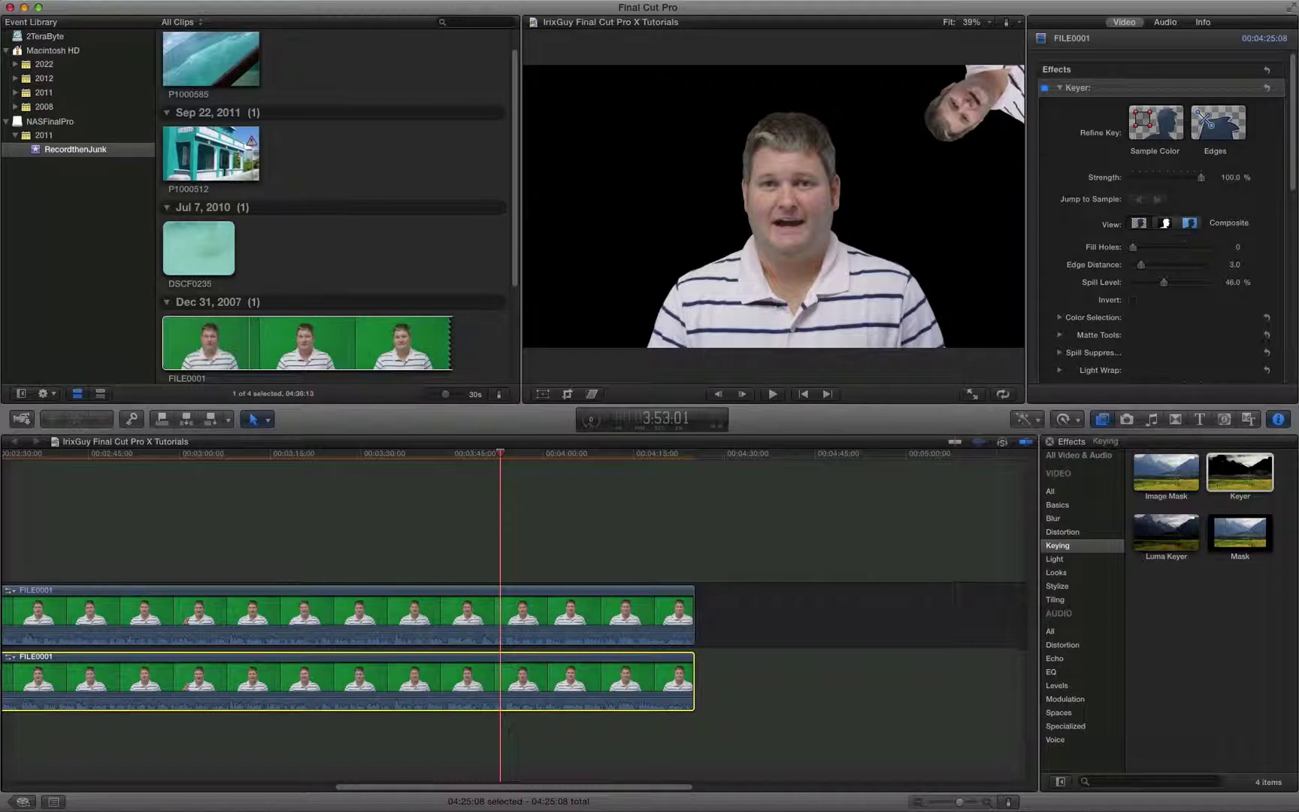
key(cmd+b)
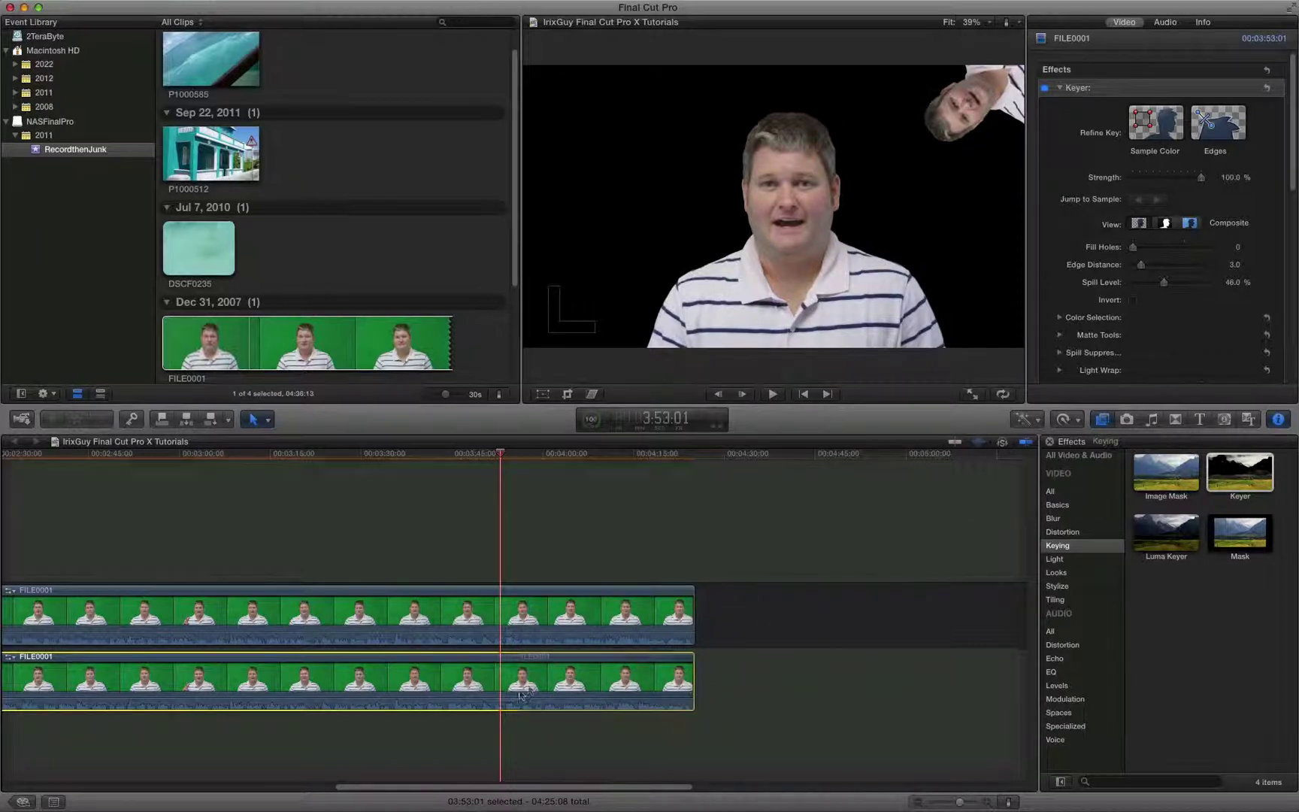
Move the cut tail piece to a third lane at the project start
click(577, 678)
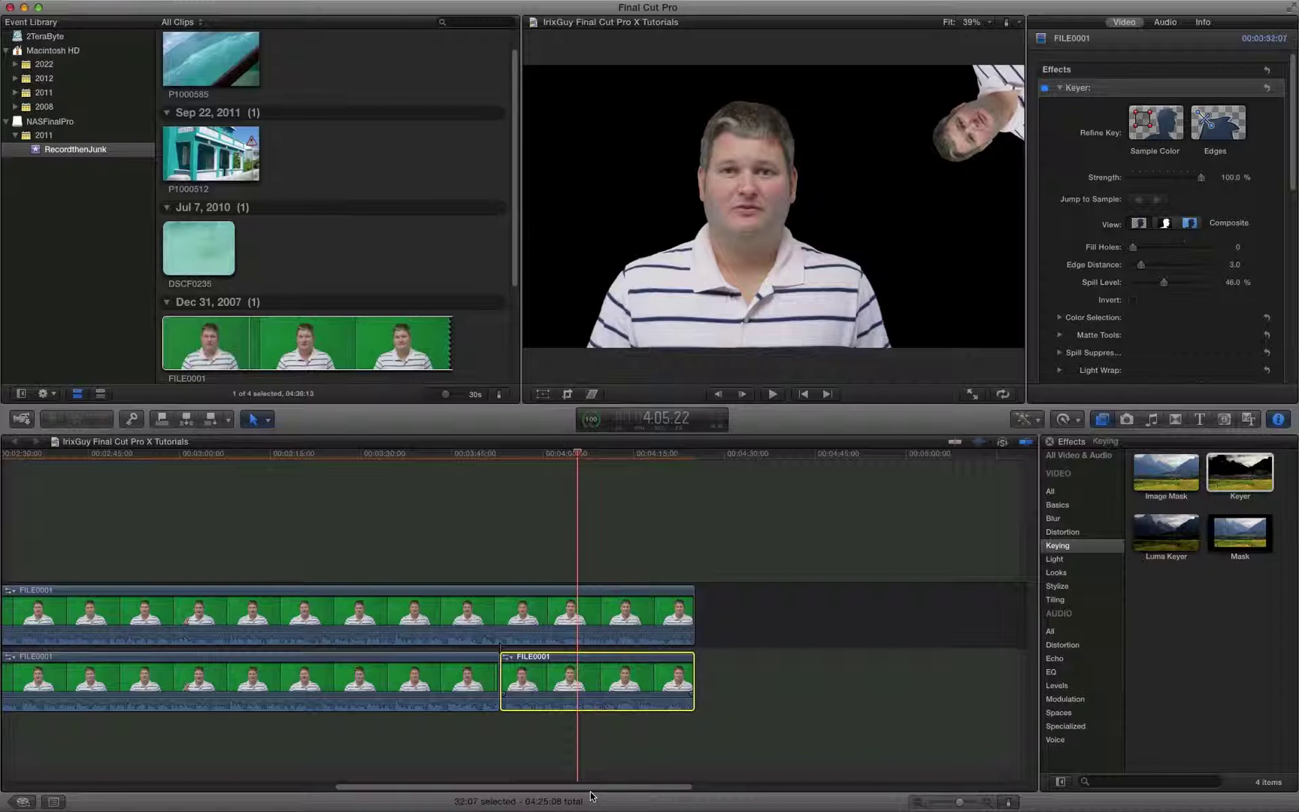
drag(608, 676, 4, 763)
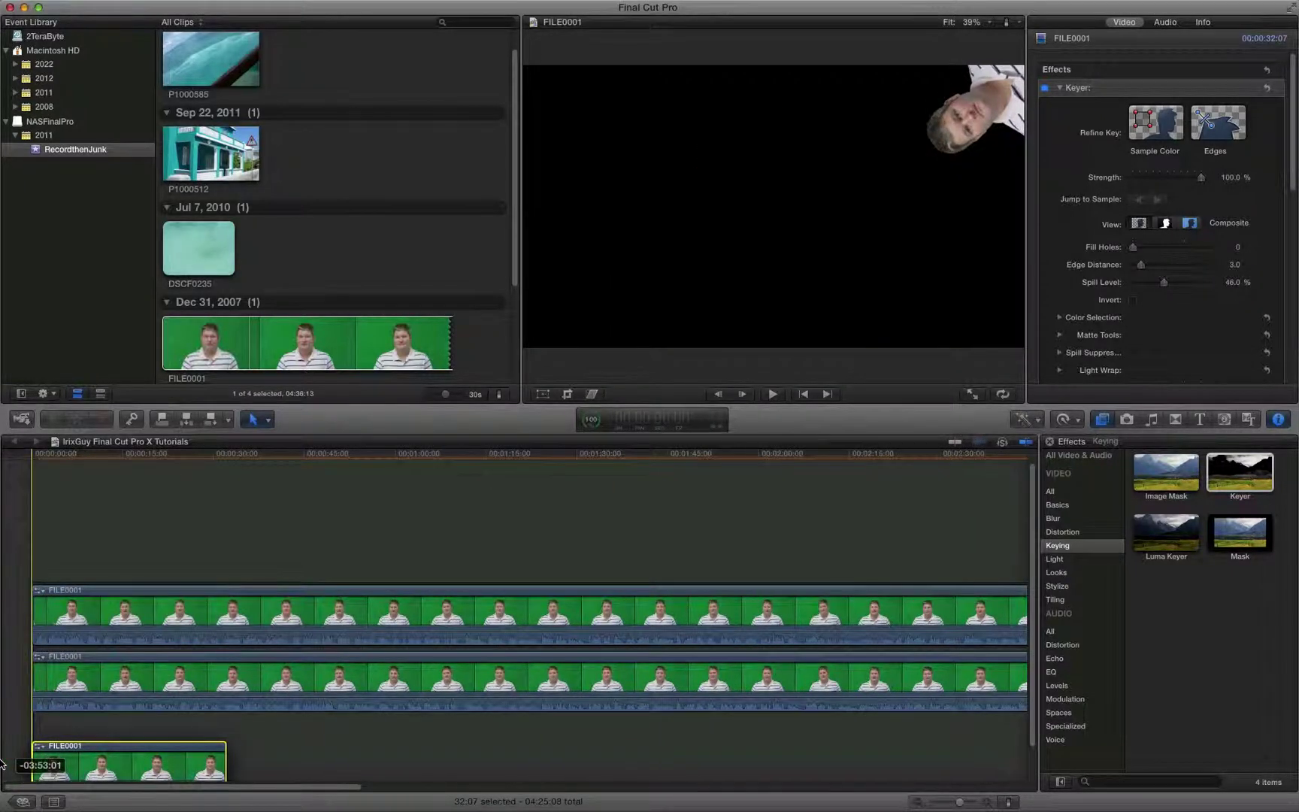
drag(3, 763, 4, 751)
click(131, 512)
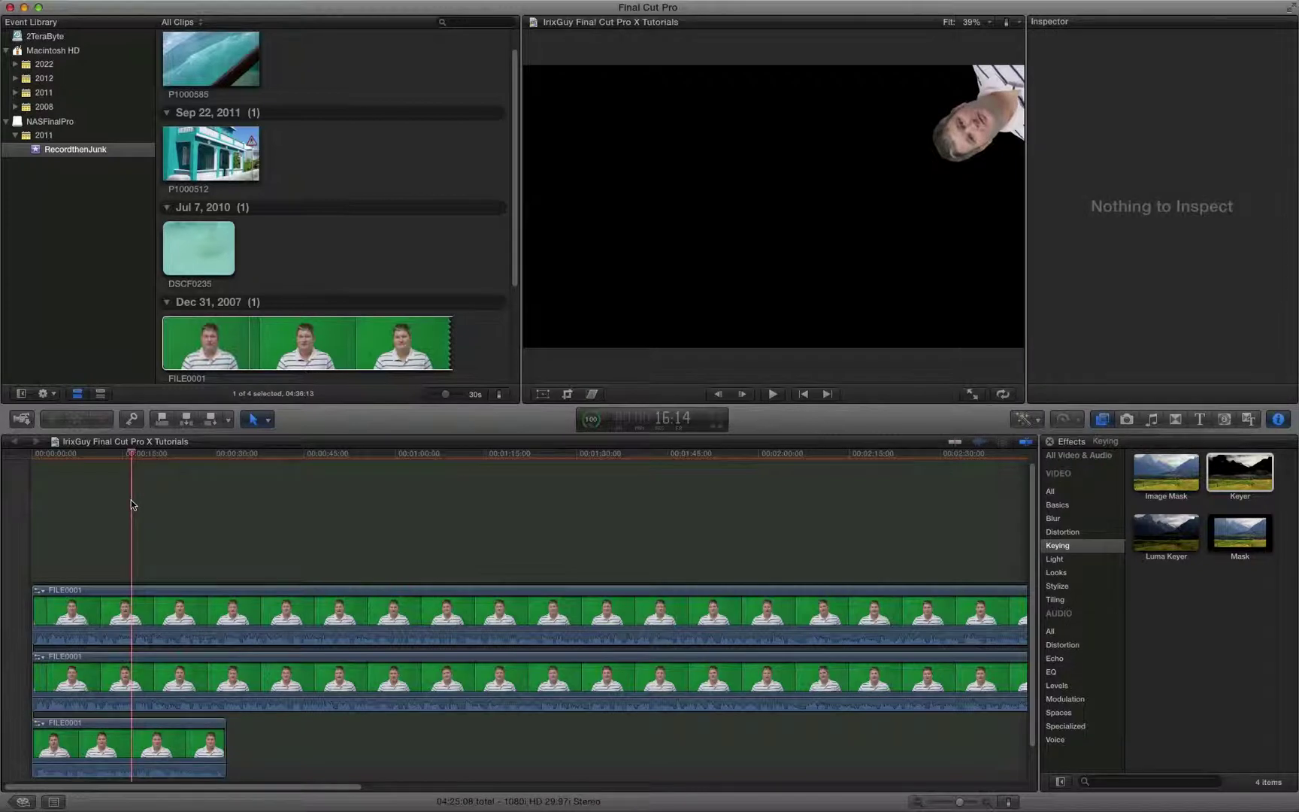
Enable Transform on the short clip, restoring it after an accidental deletion
click(121, 746)
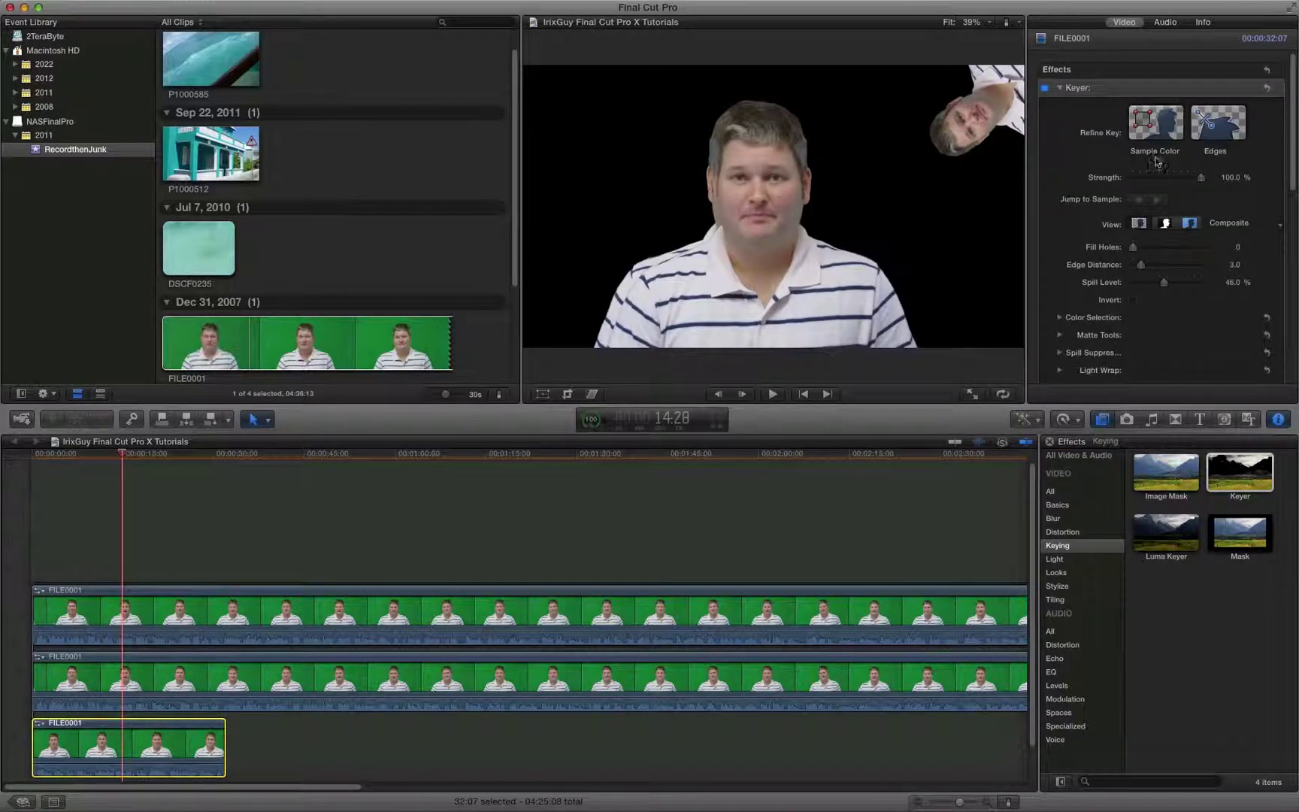
drag(1290, 148, 1285, 290)
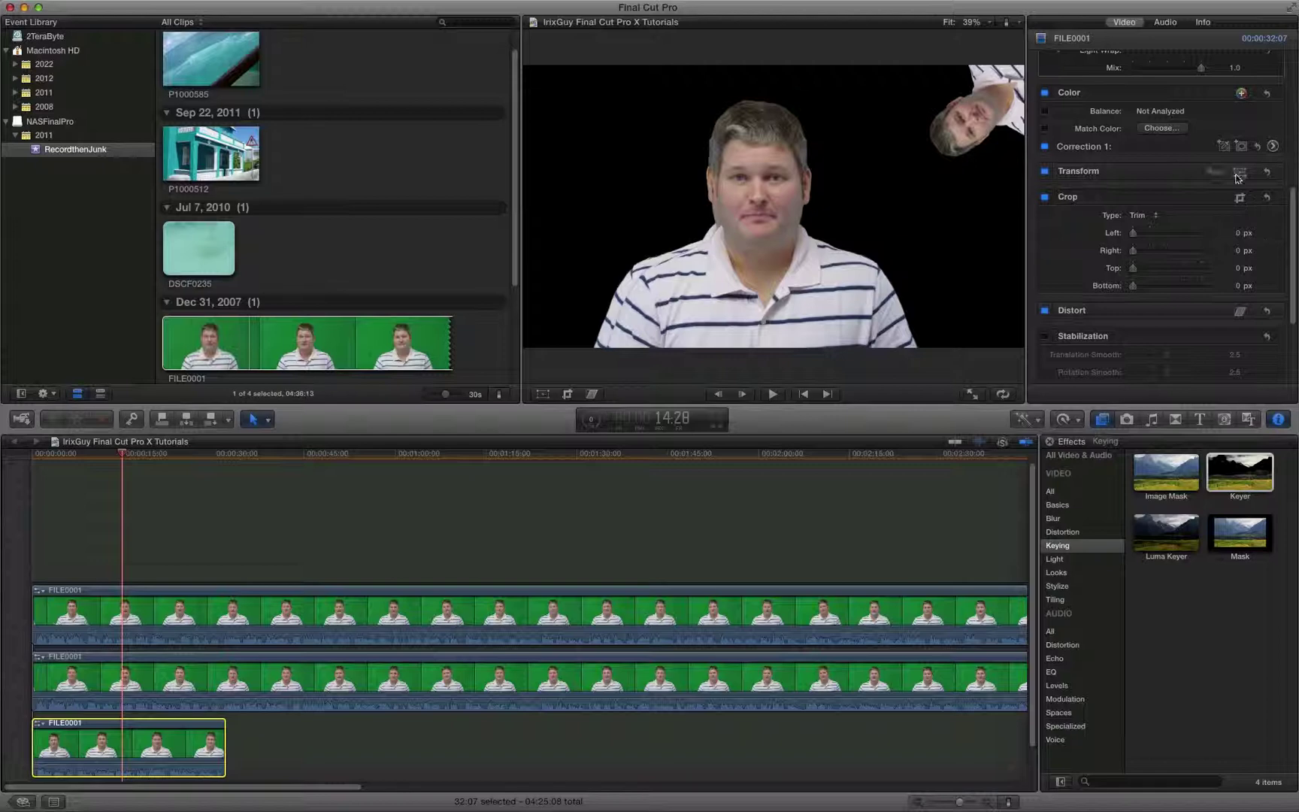
click(1238, 170)
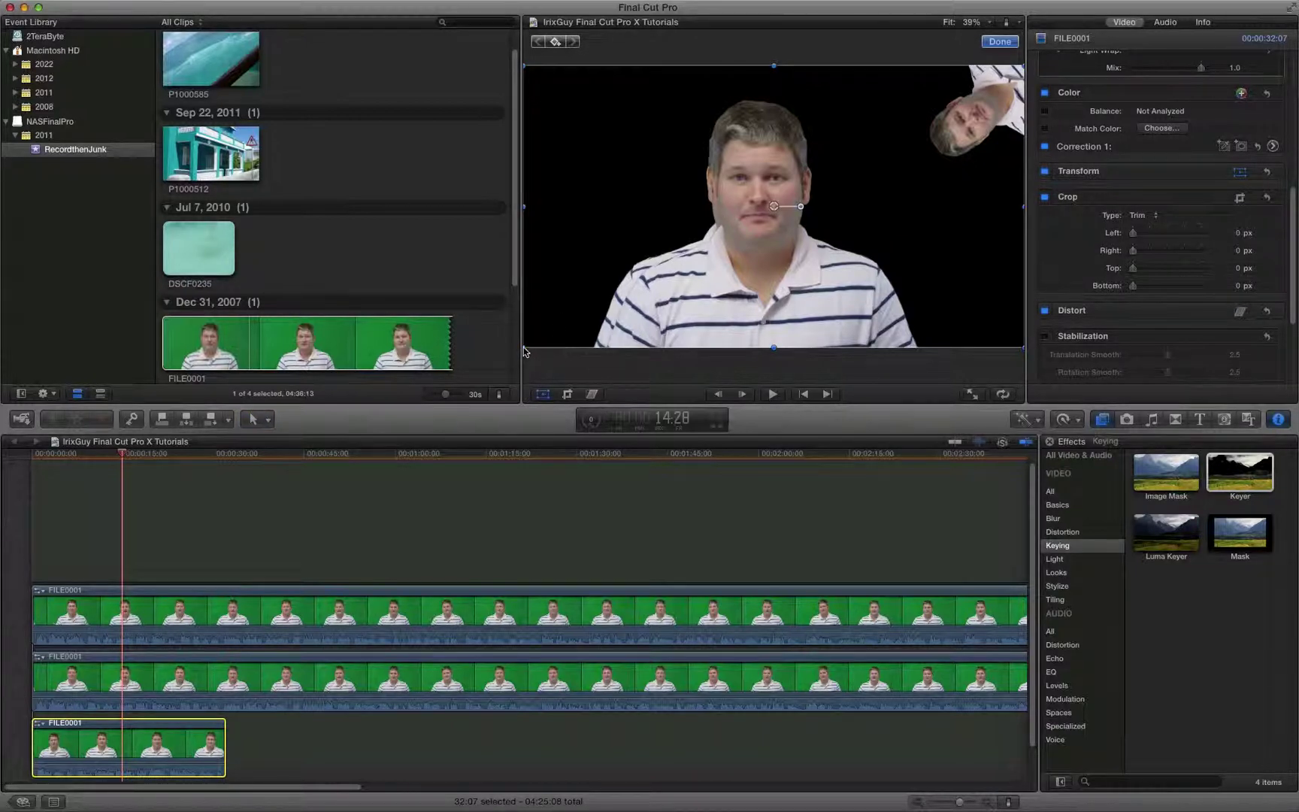
drag(527, 353, 630, 306)
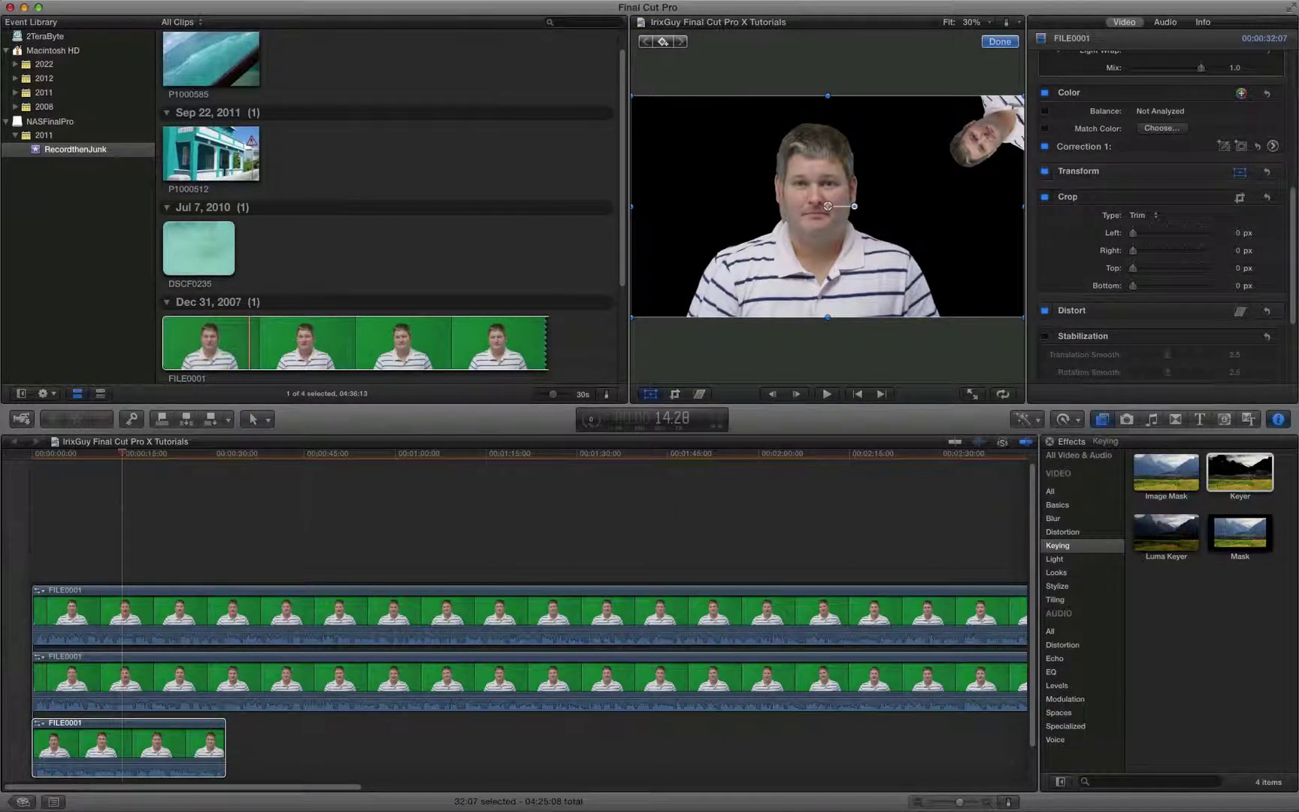
key(Delete)
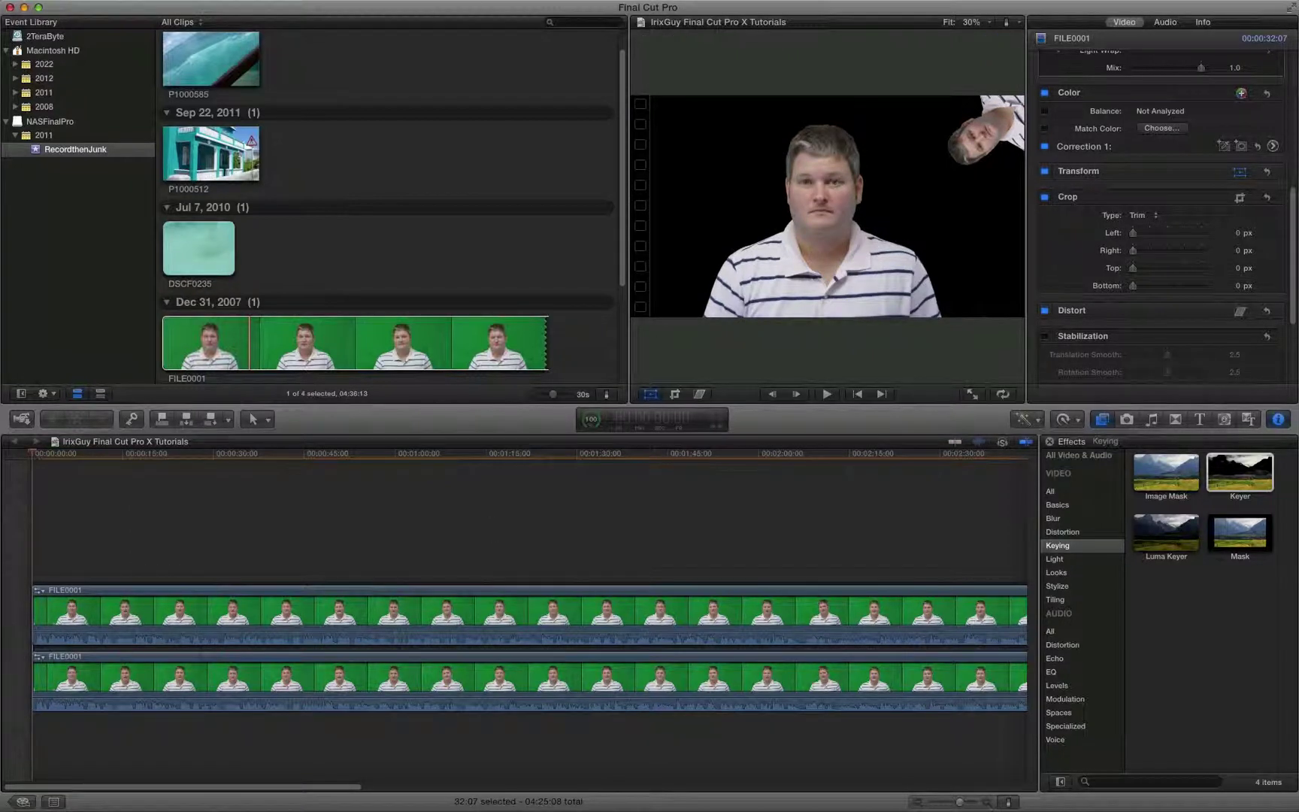
key(ctrl+z)
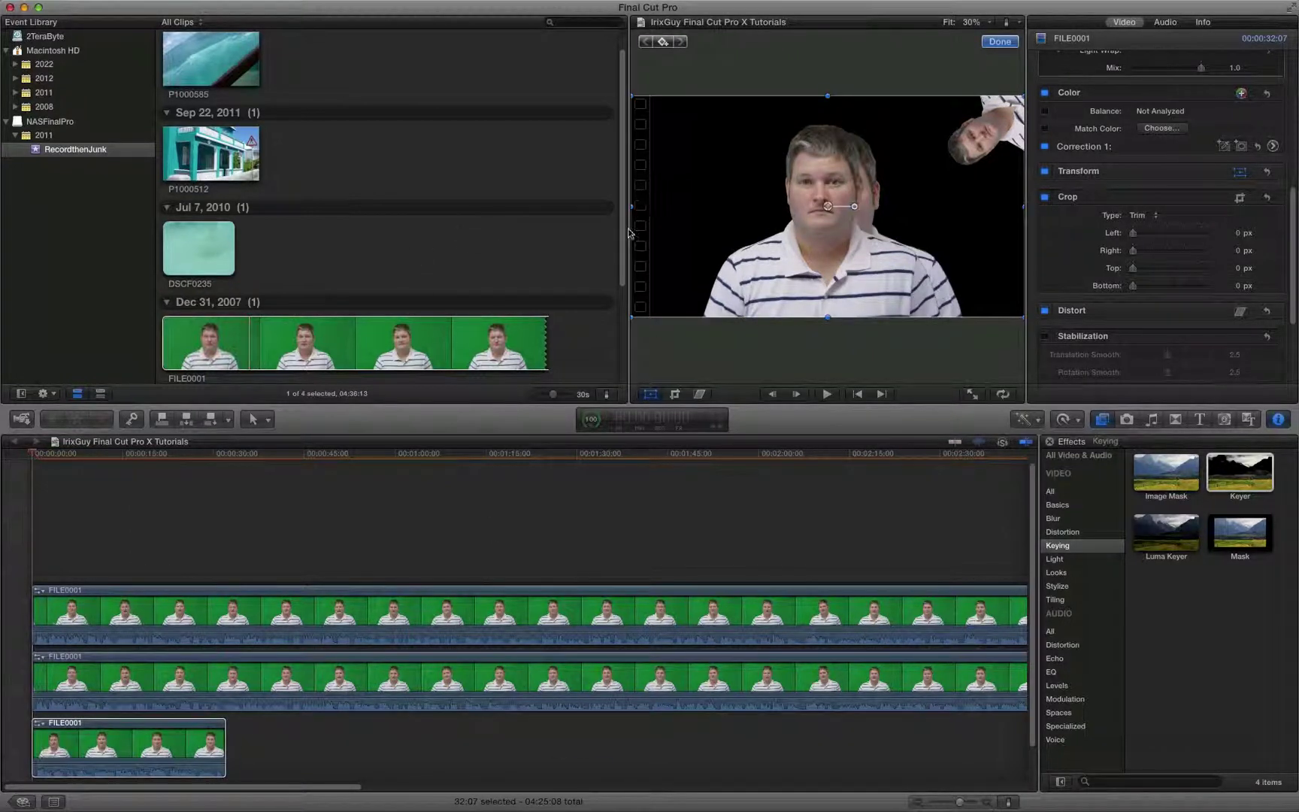
Scale the short copy to 72%, rotate it to -71° and push it left
drag(629, 340, 484, 343)
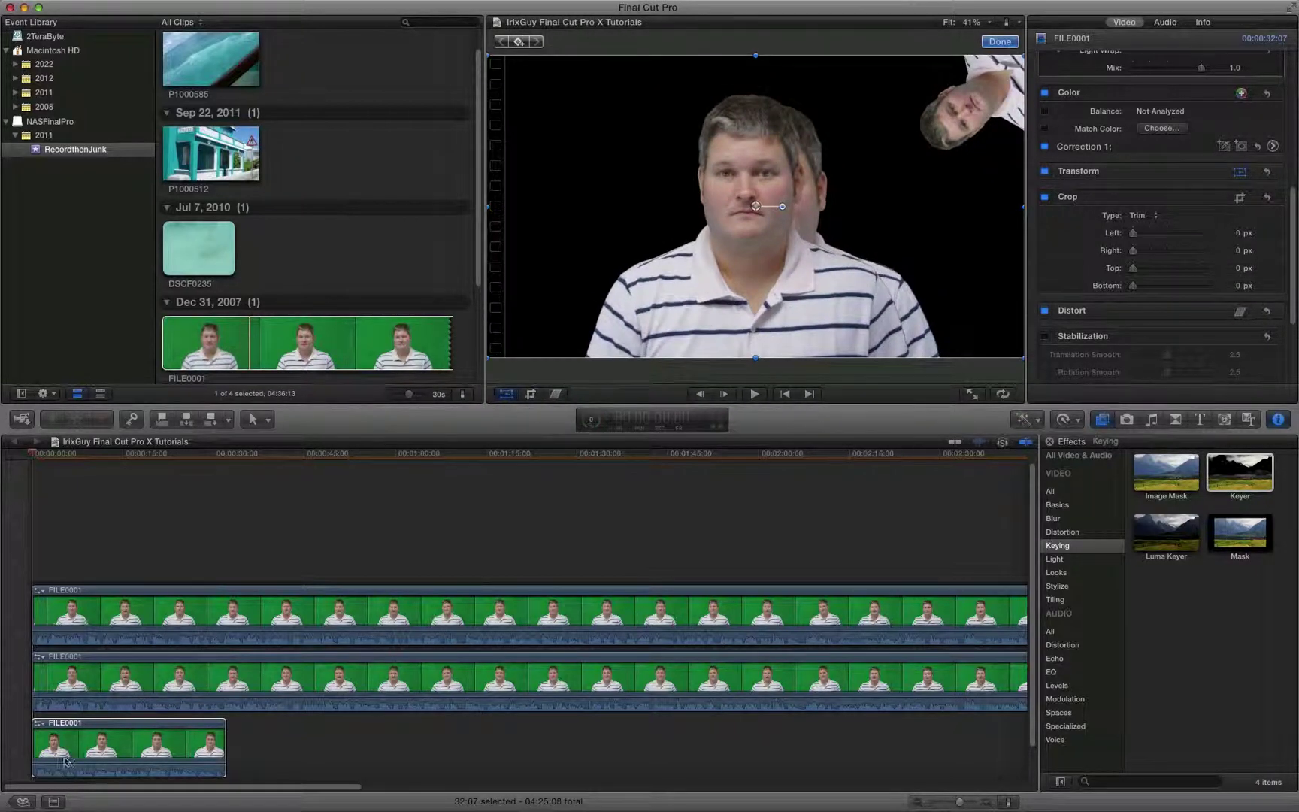
click(93, 746)
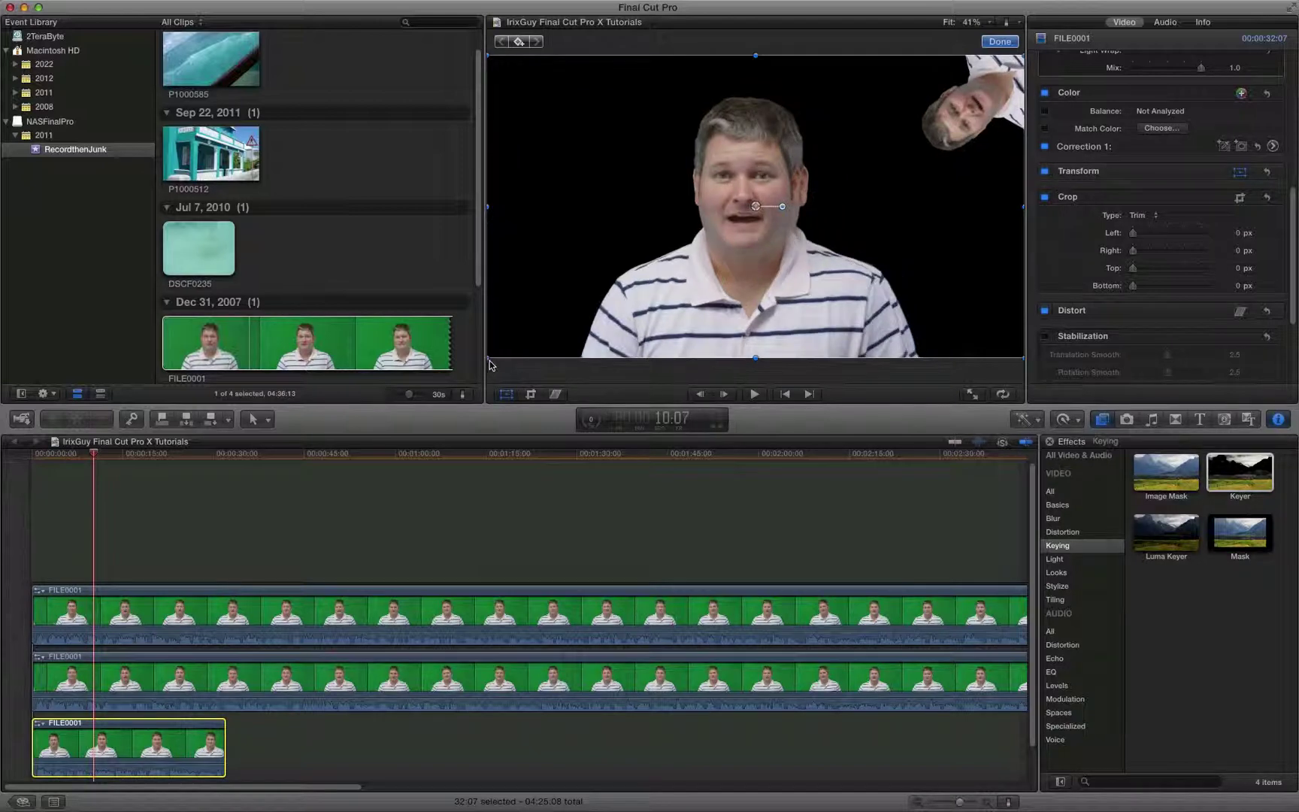
drag(488, 361, 655, 288)
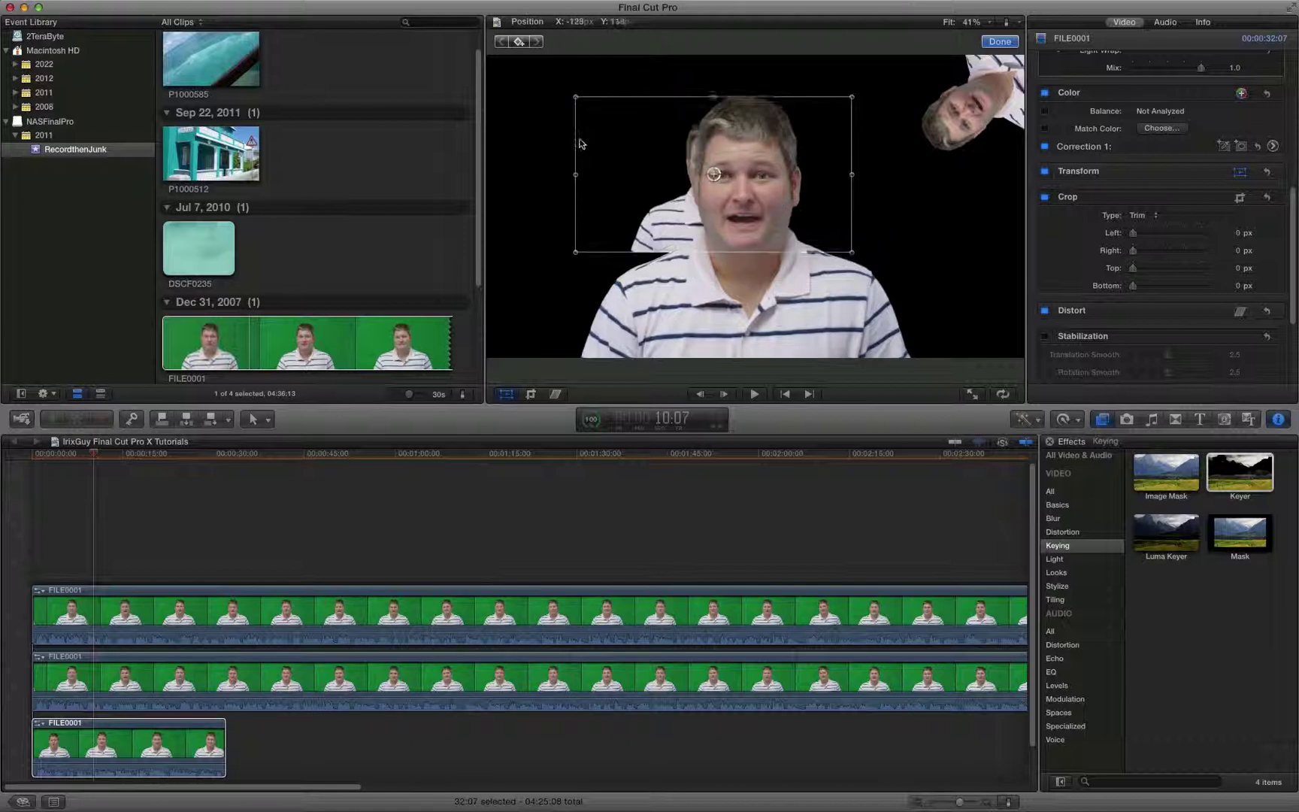
drag(644, 184, 502, 140)
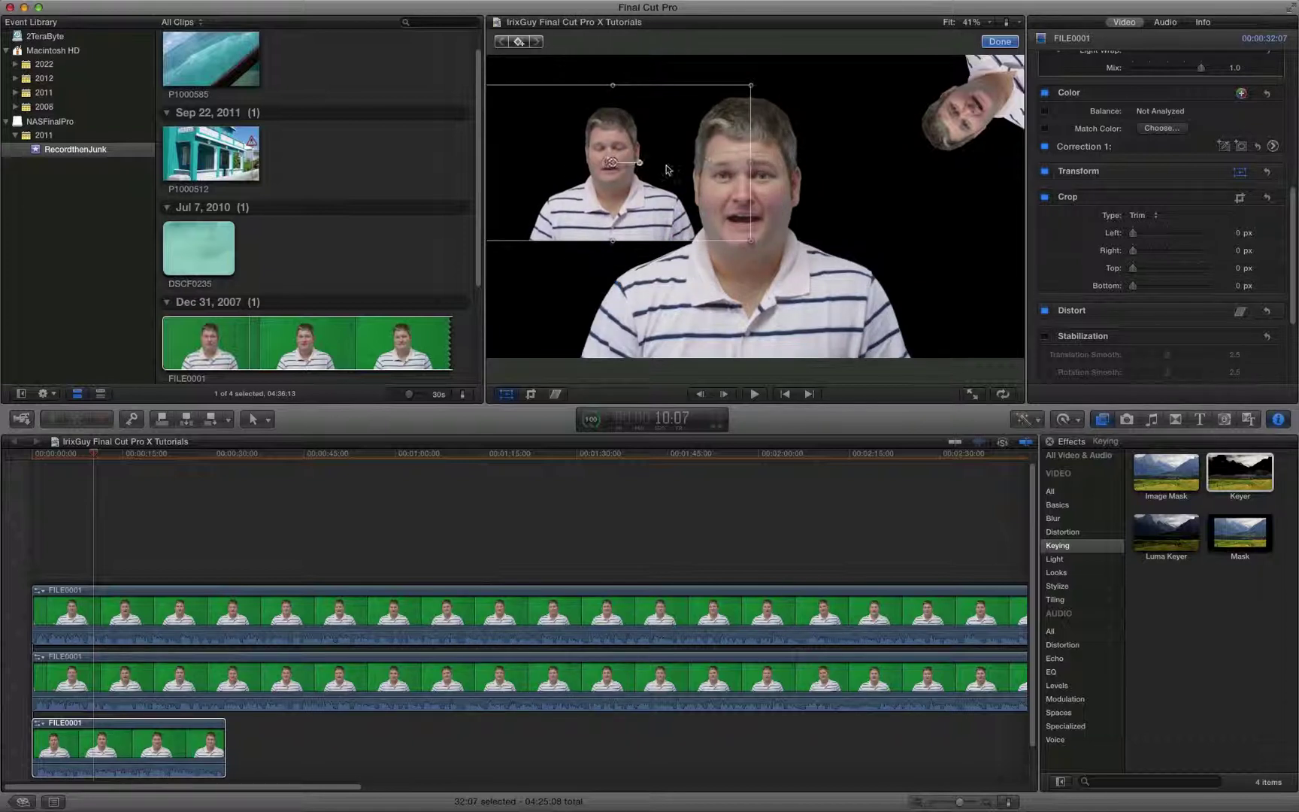
mouse_move(642, 166)
mouse_down()
mouse_move(612, 247)
mouse_move(612, 209)
mouse_up()
drag(613, 160, 564, 156)
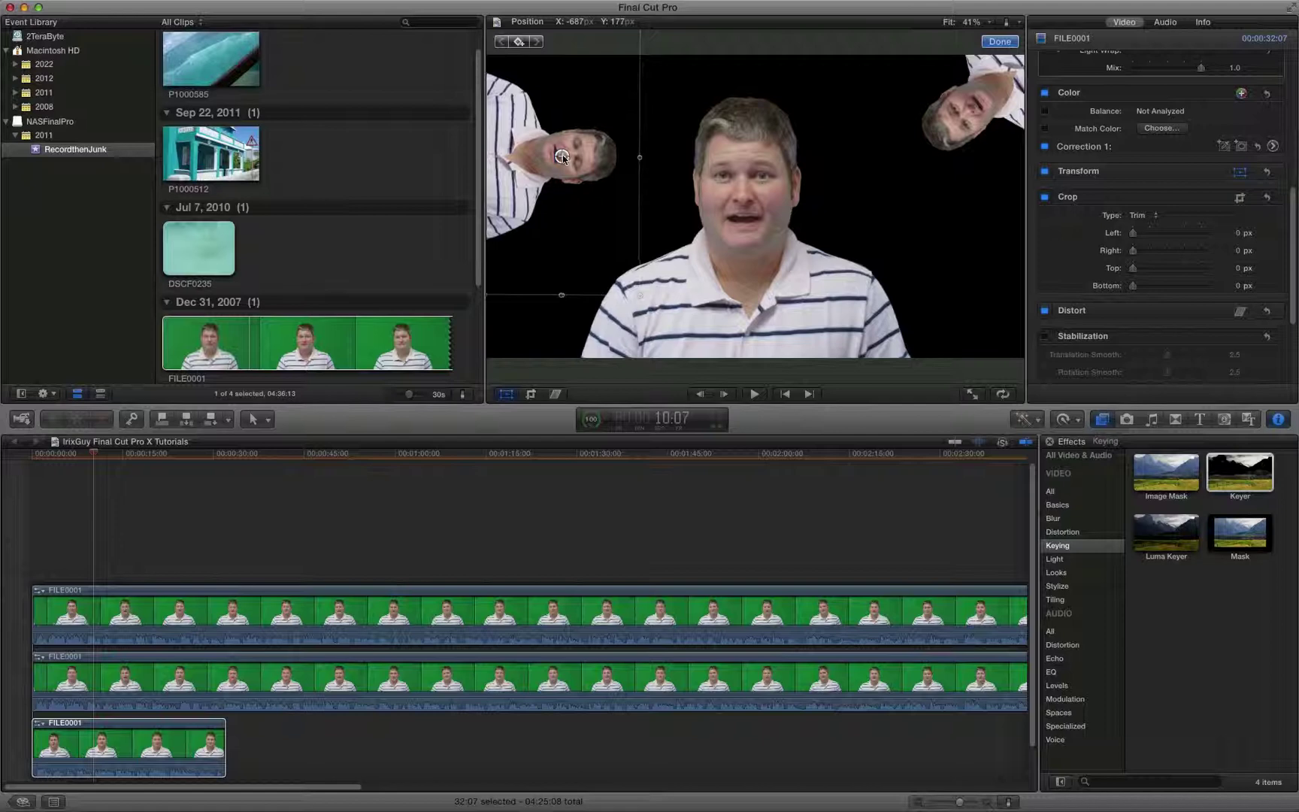
click(678, 94)
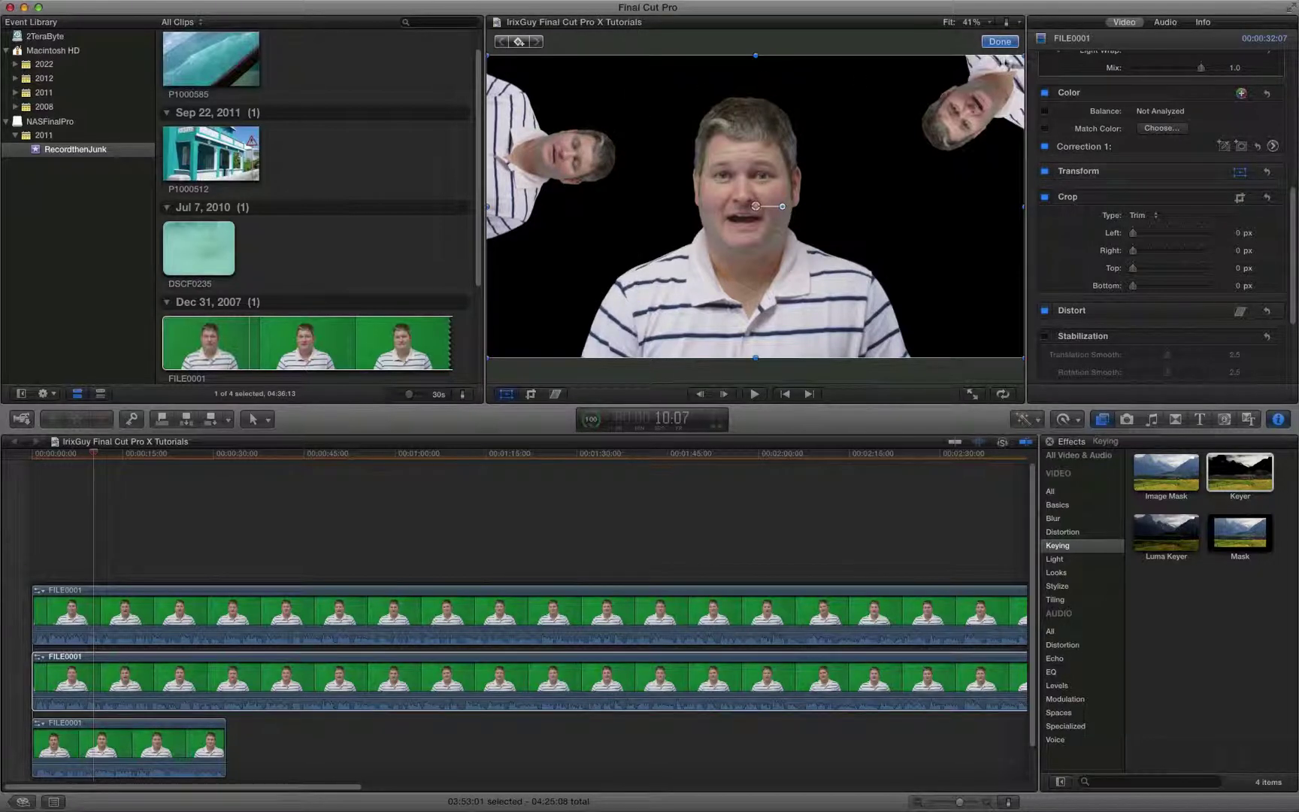
click(786, 395)
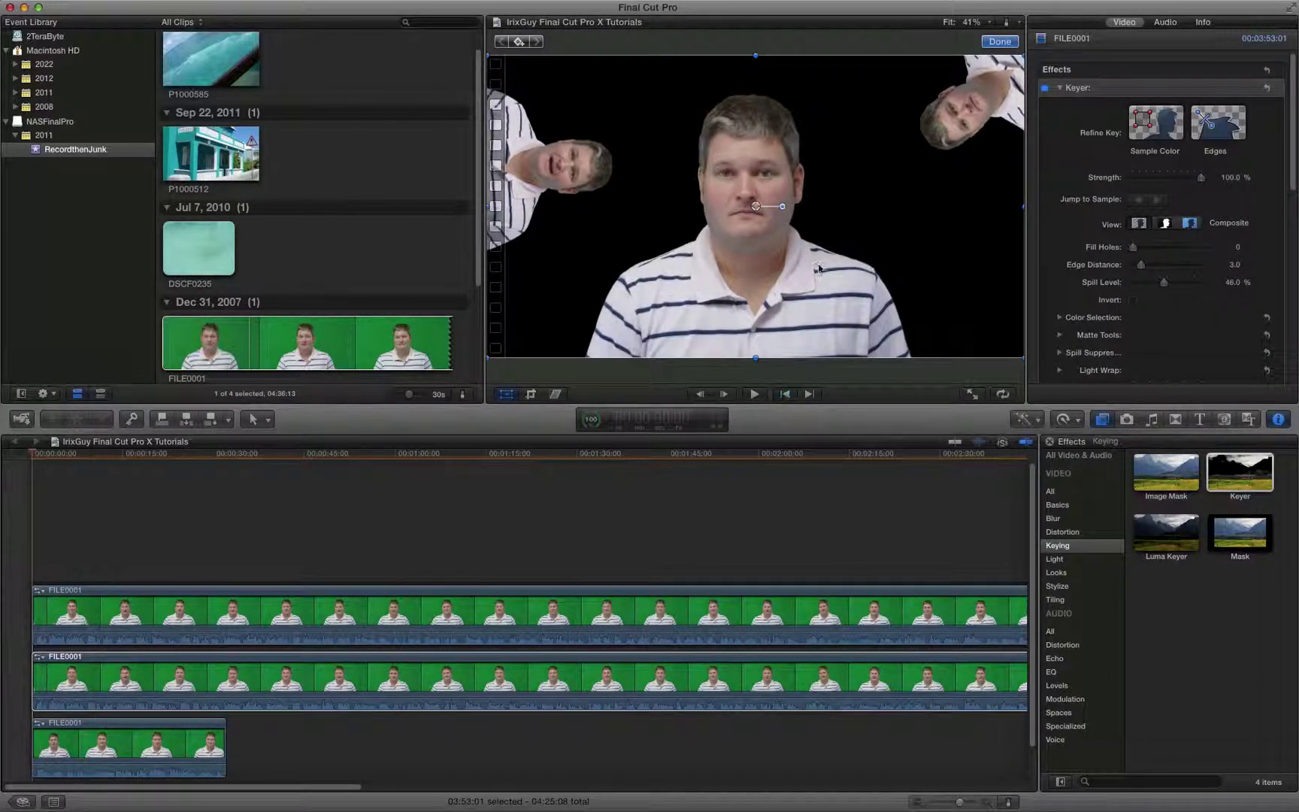
click(1003, 42)
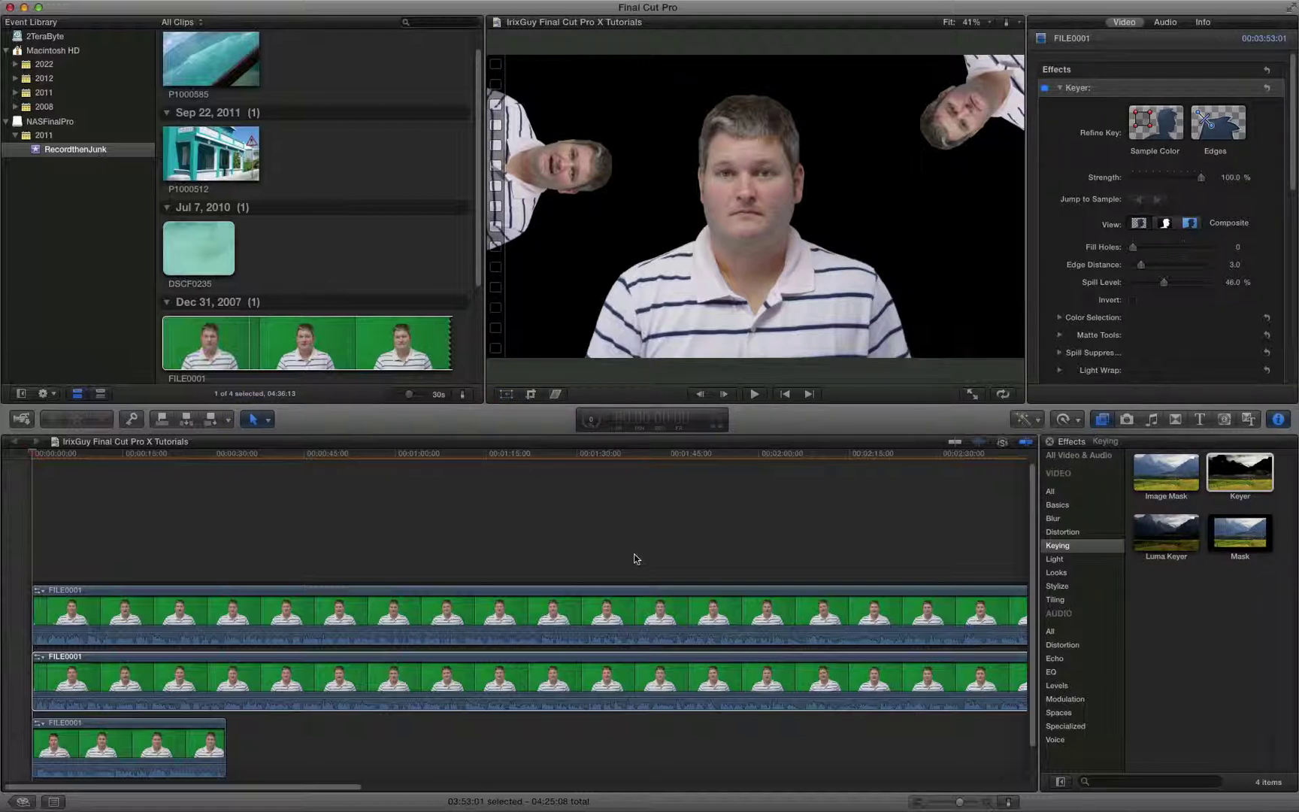
click(754, 394)
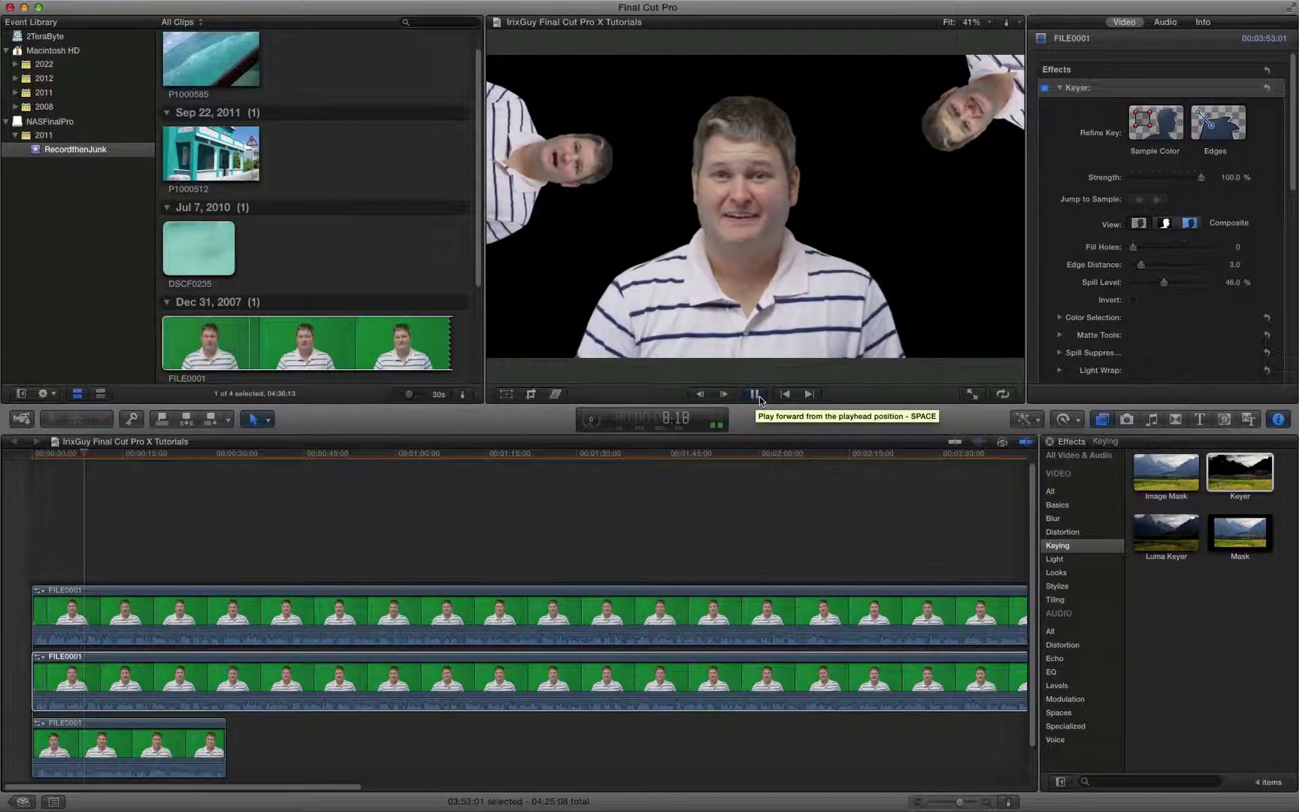
click(756, 394)
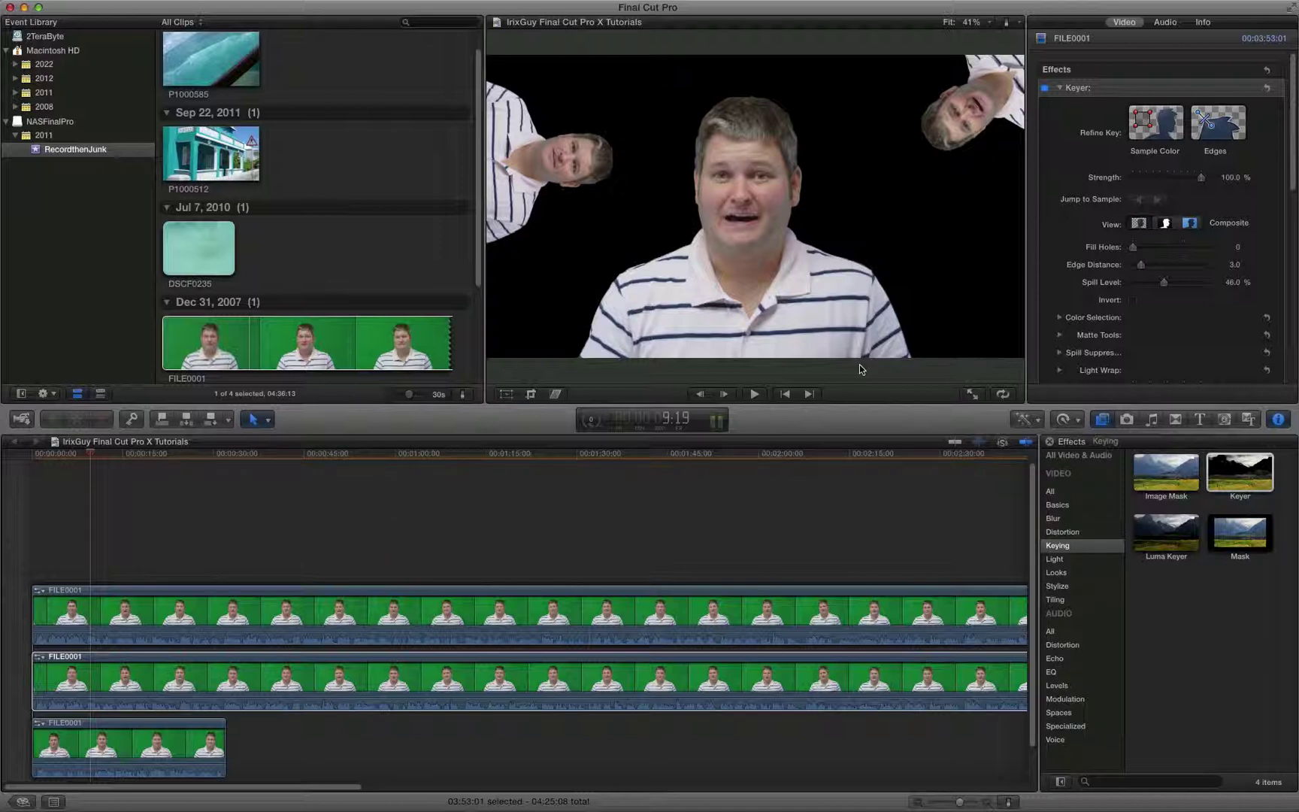
click(756, 394)
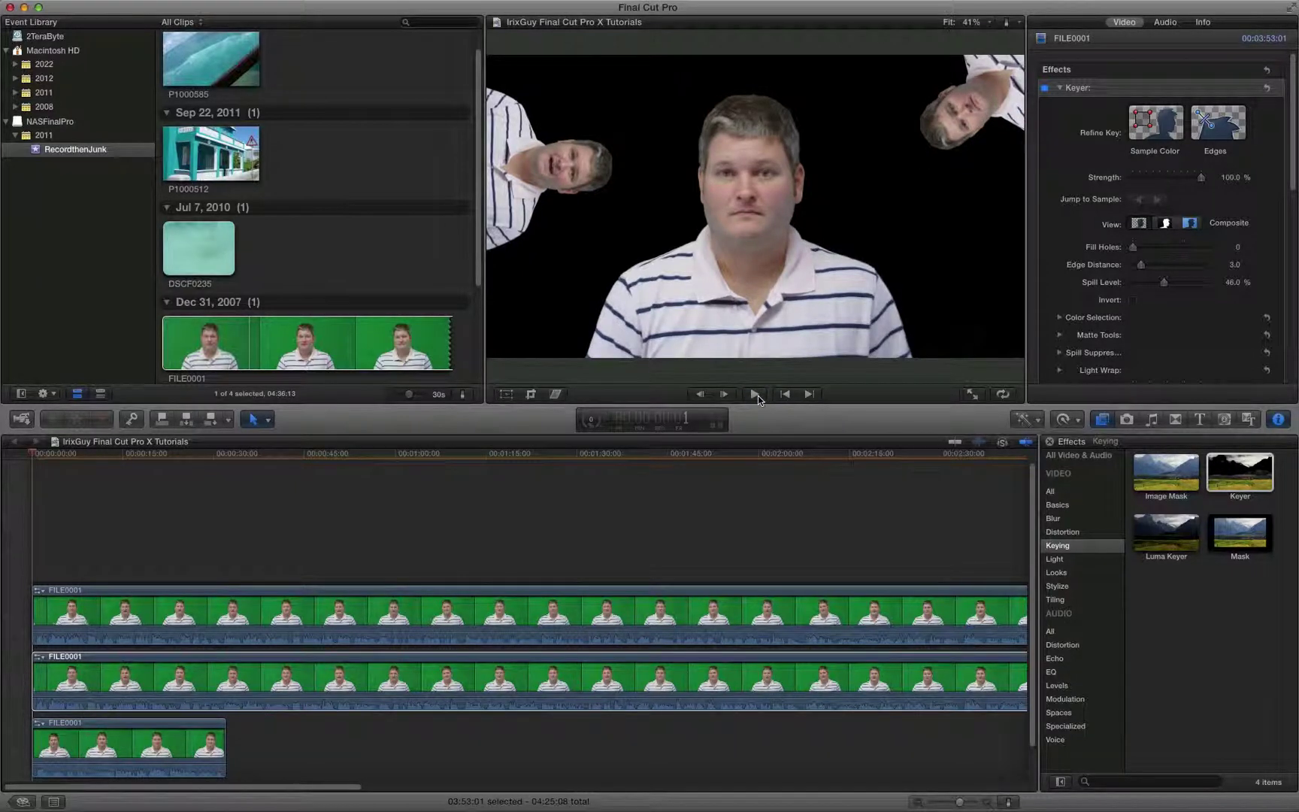
click(755, 395)
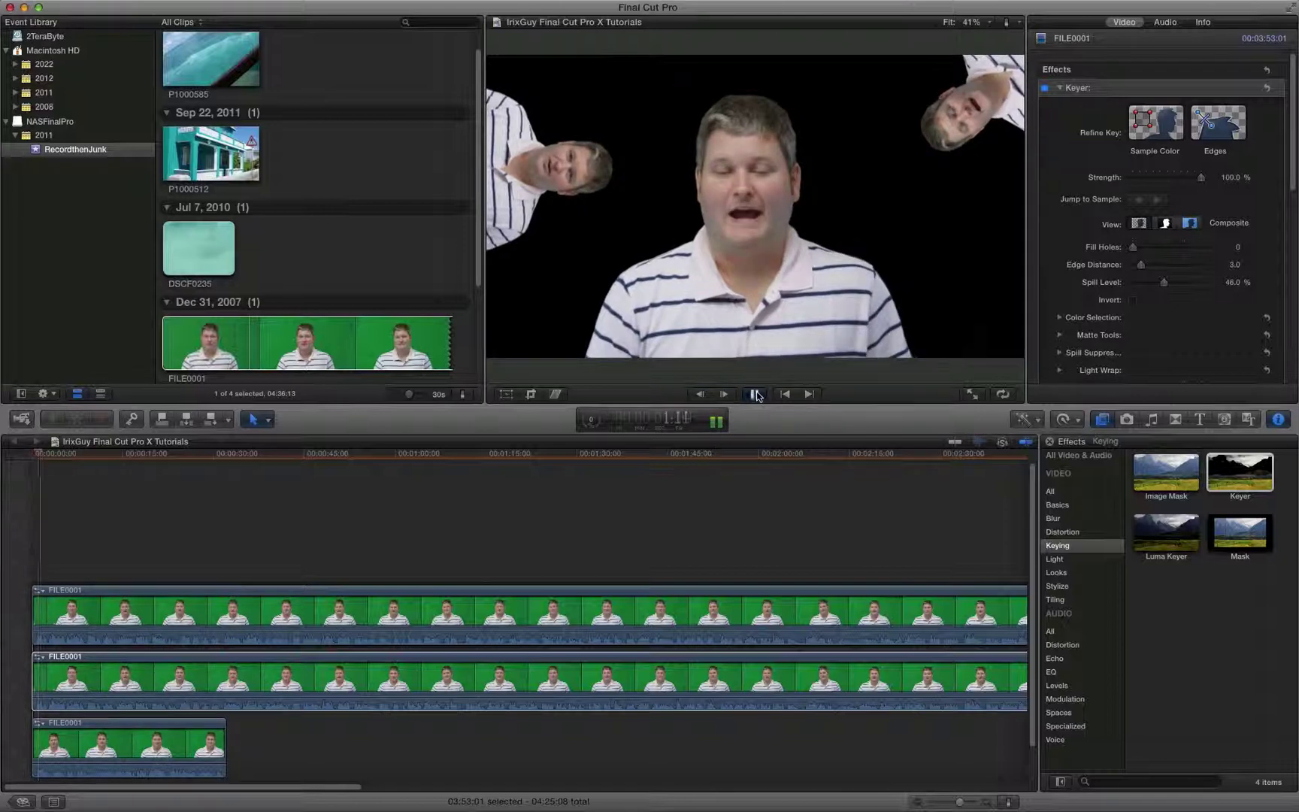
click(756, 394)
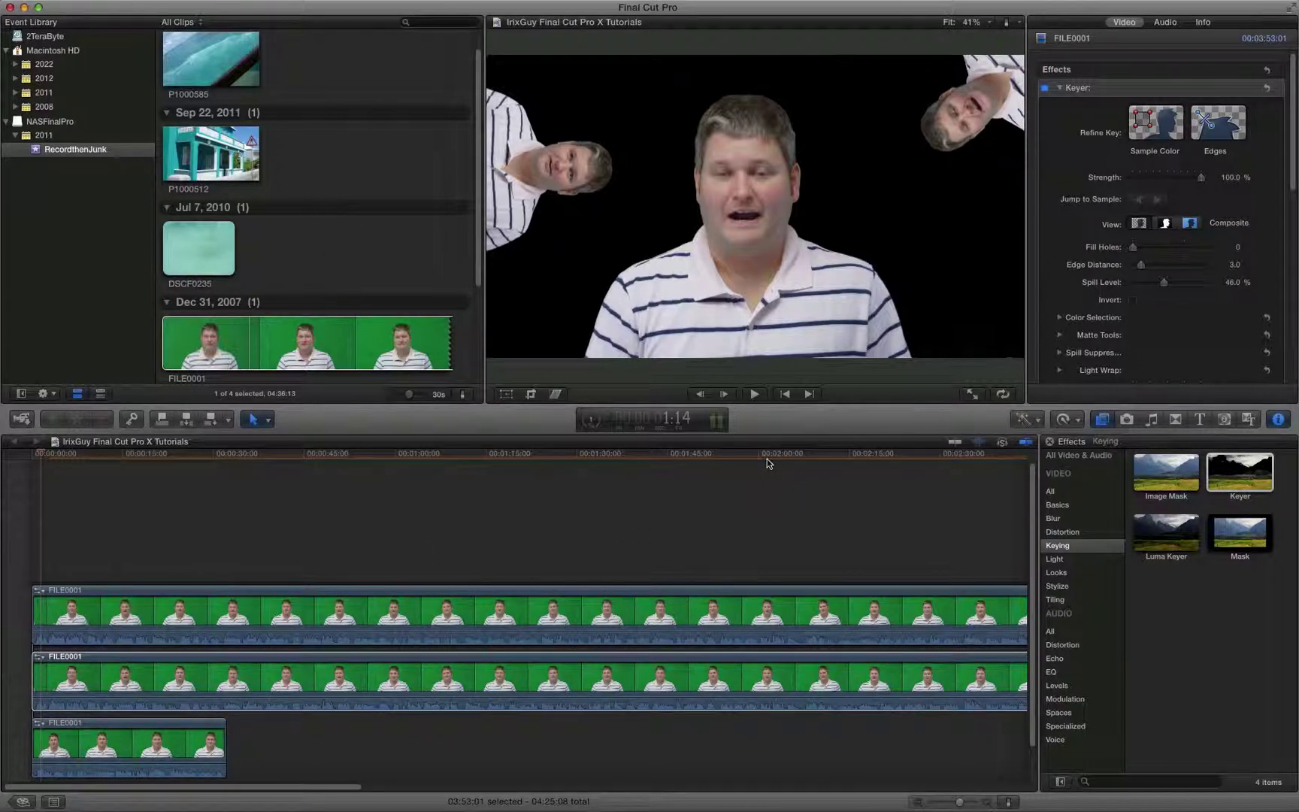
Enable Transform on the middle FILE0001 copy, scale it down and drag it bottom-right
click(244, 690)
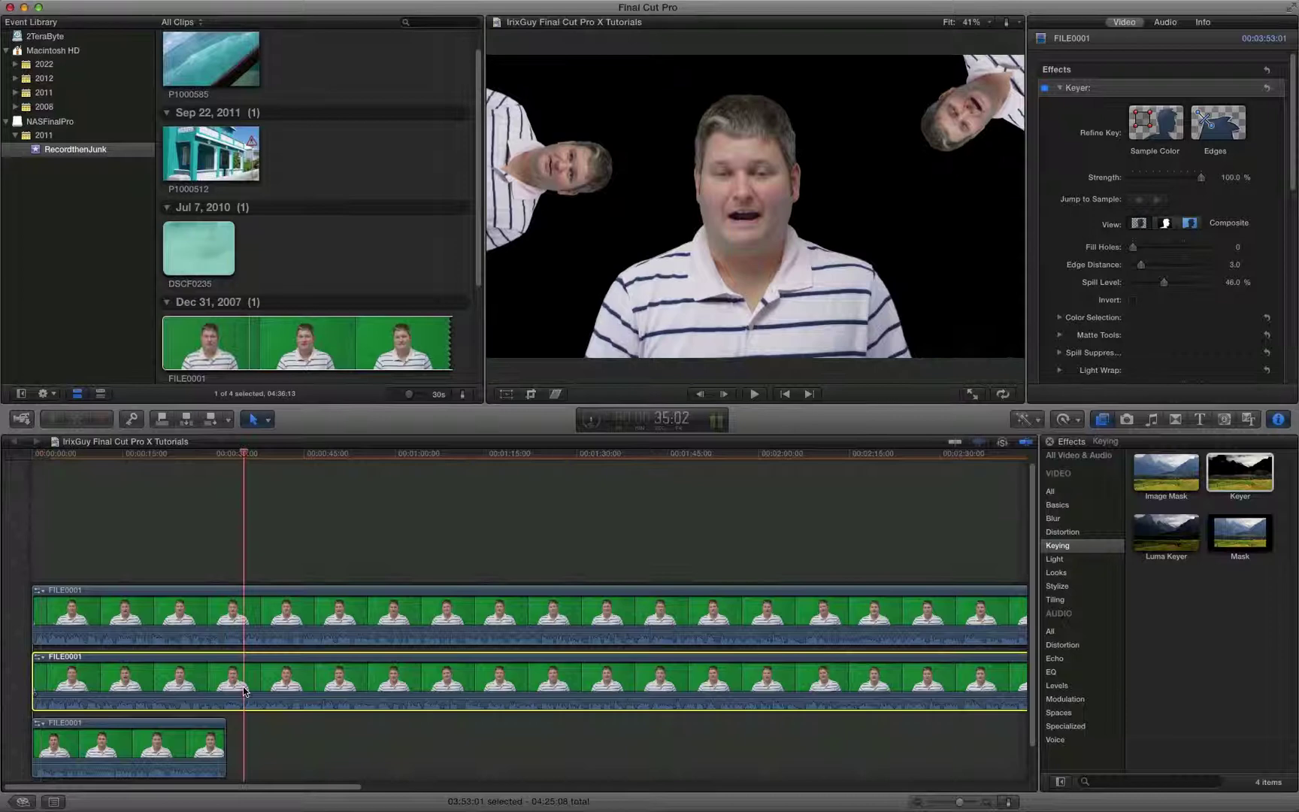
click(439, 614)
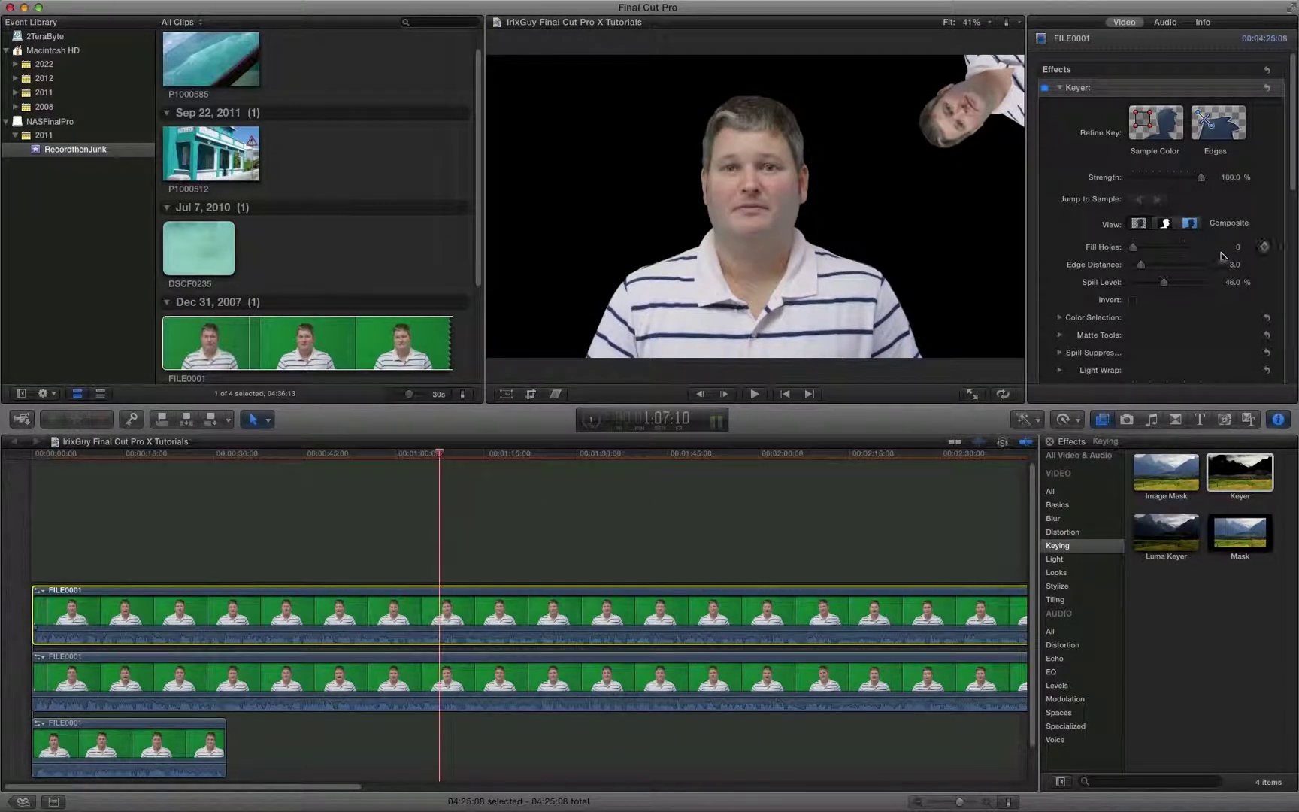
drag(1284, 174, 1292, 333)
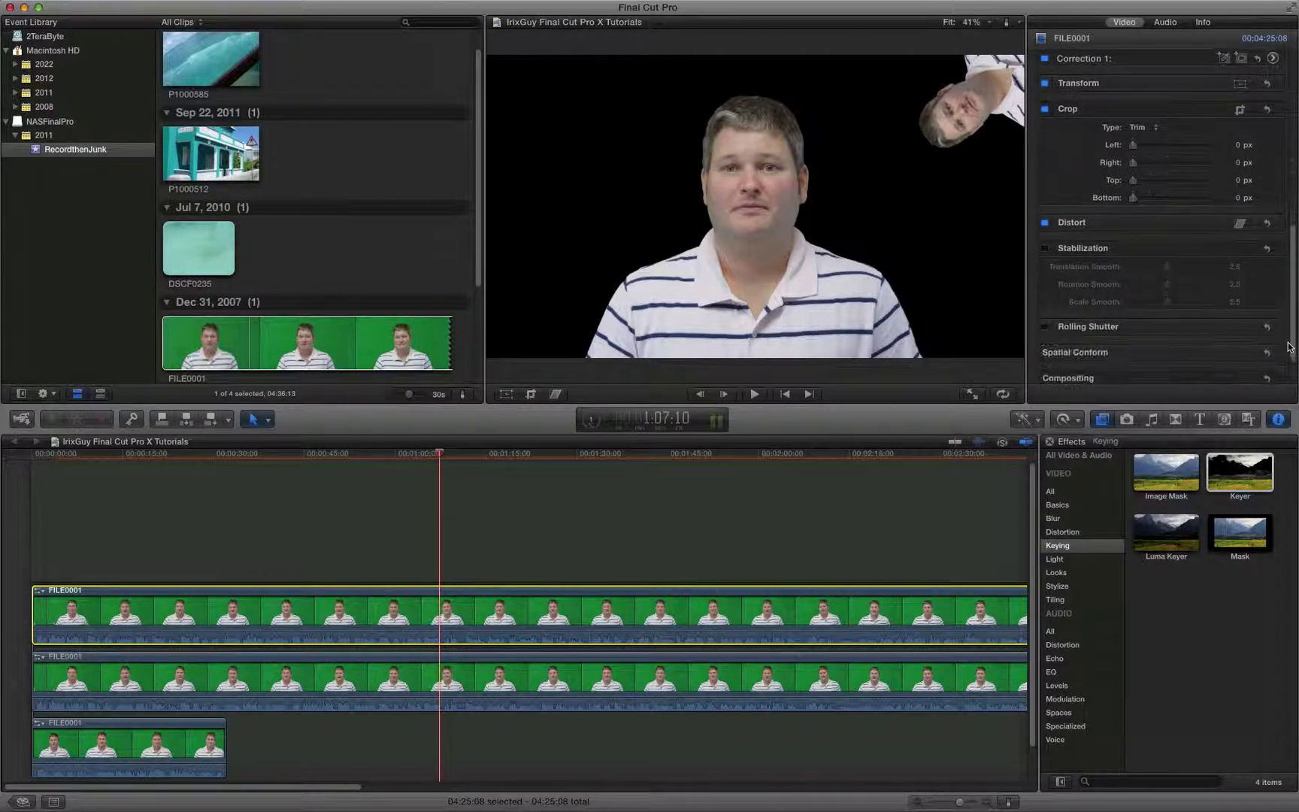
click(1239, 115)
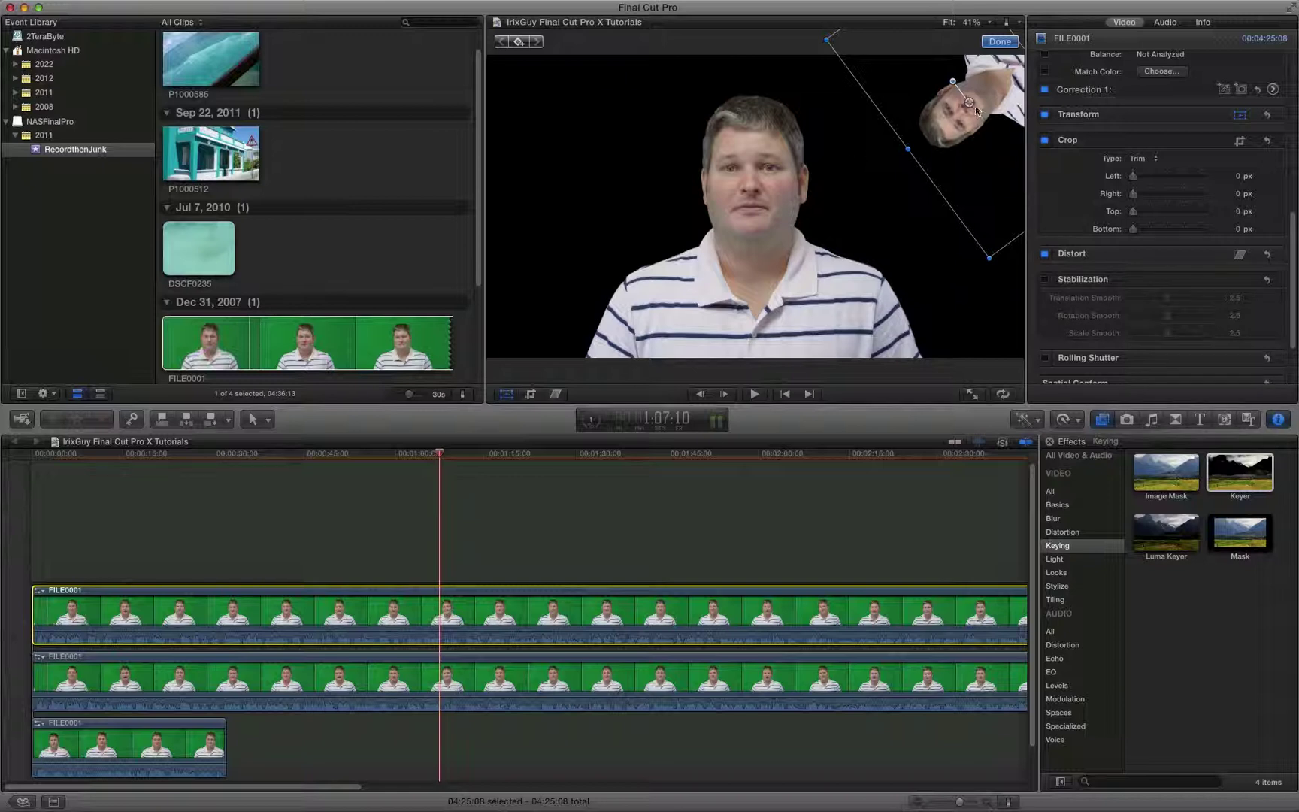
click(389, 690)
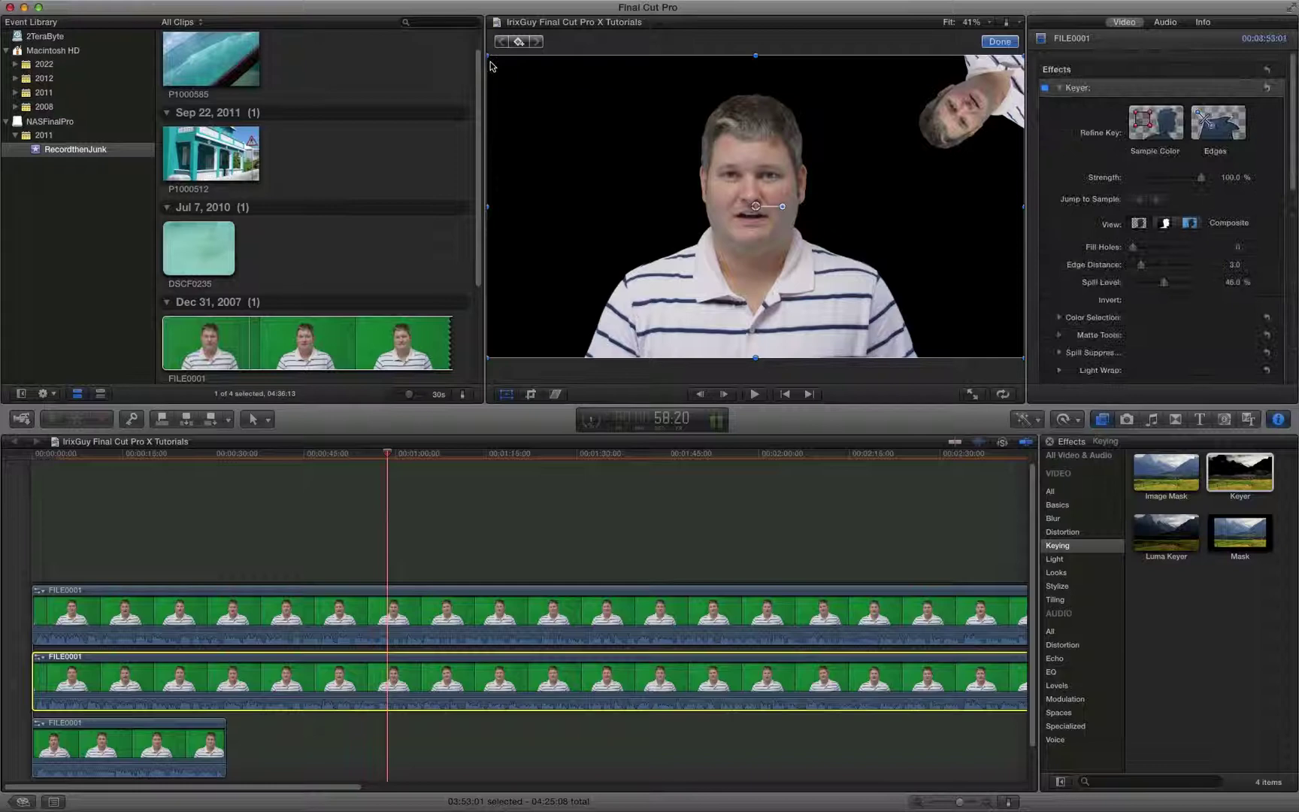
drag(491, 58, 624, 133)
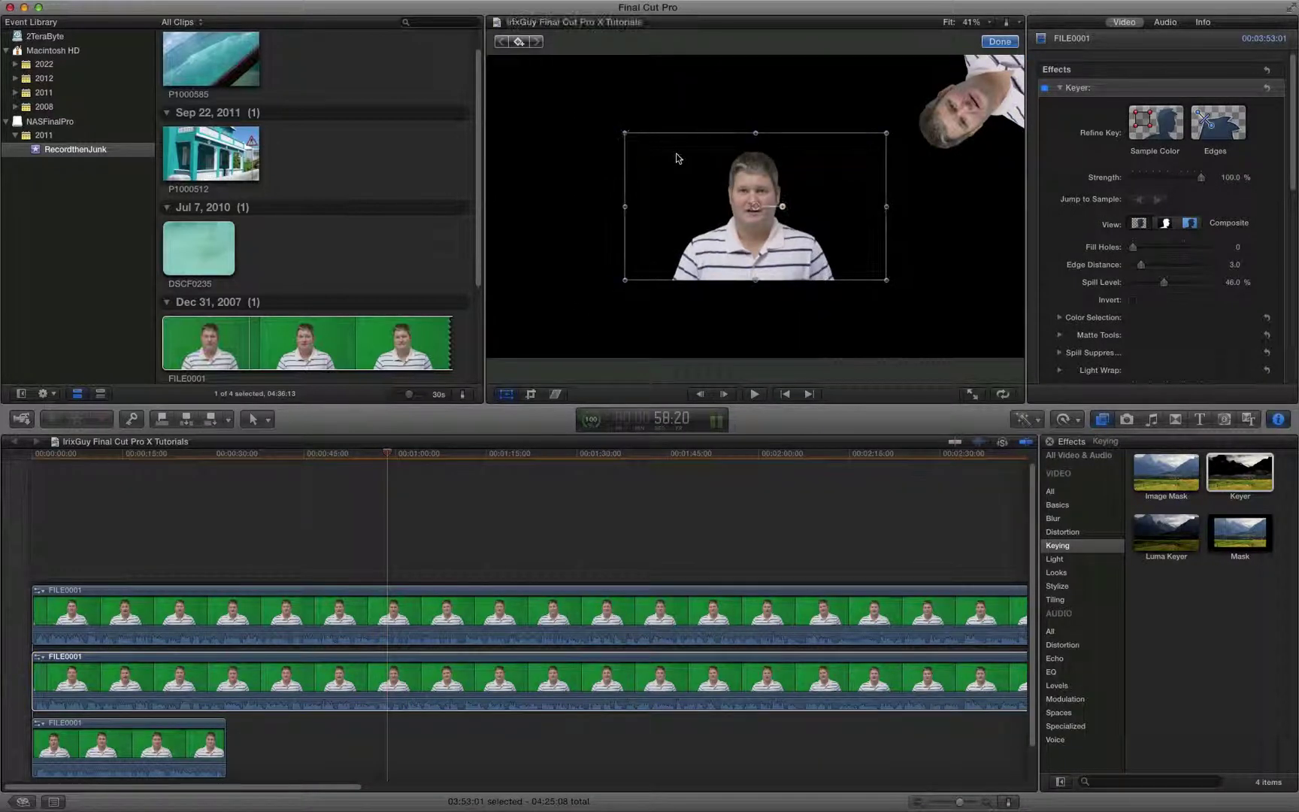
drag(755, 208, 870, 285)
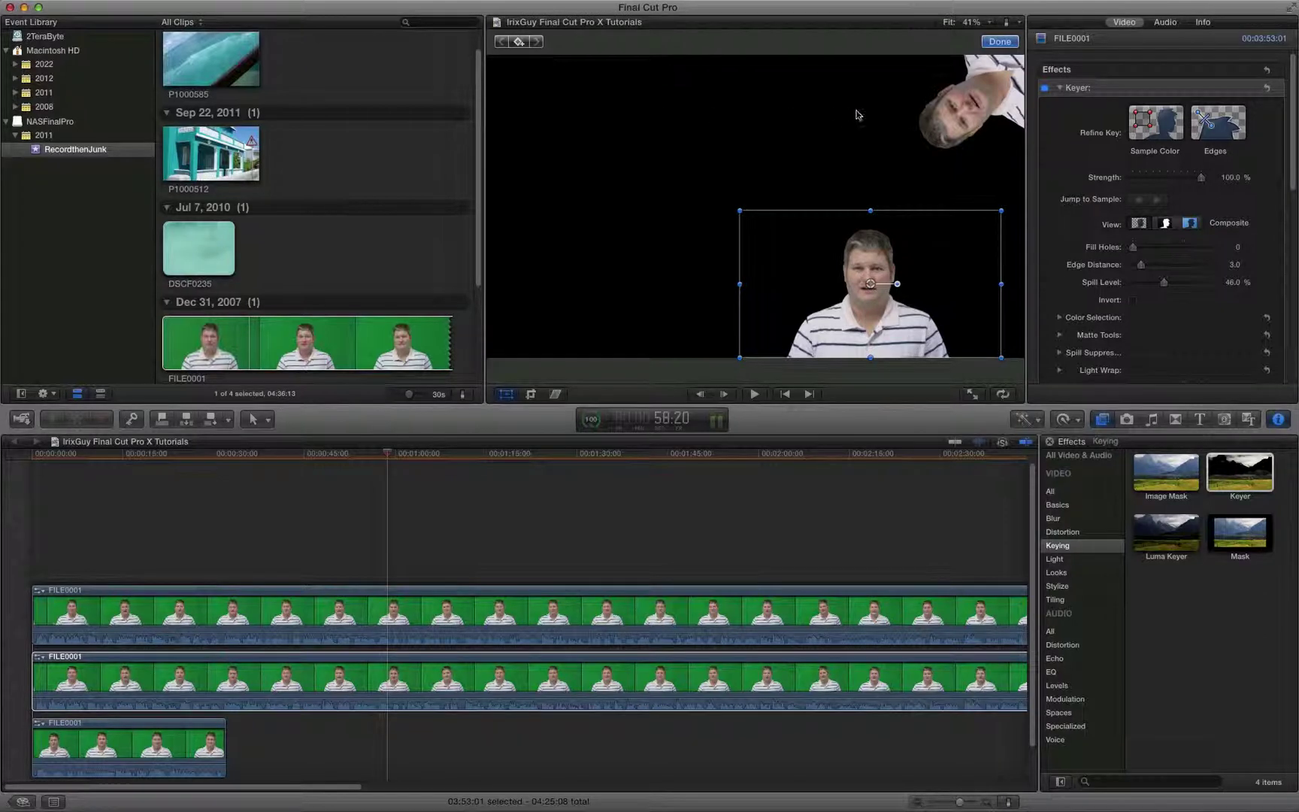
Rotate the top copy back to 0°, set it beside the lower-right copy, and play
click(484, 607)
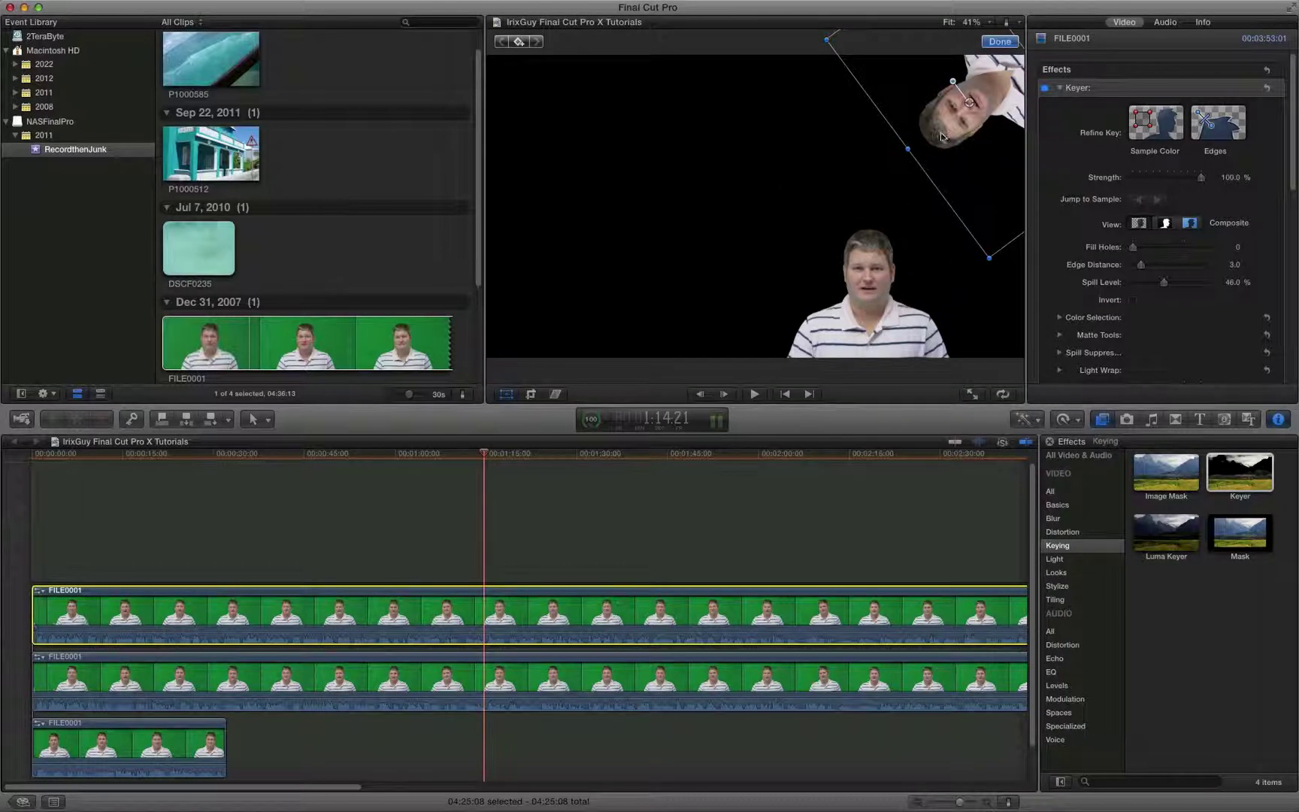
drag(970, 106, 653, 218)
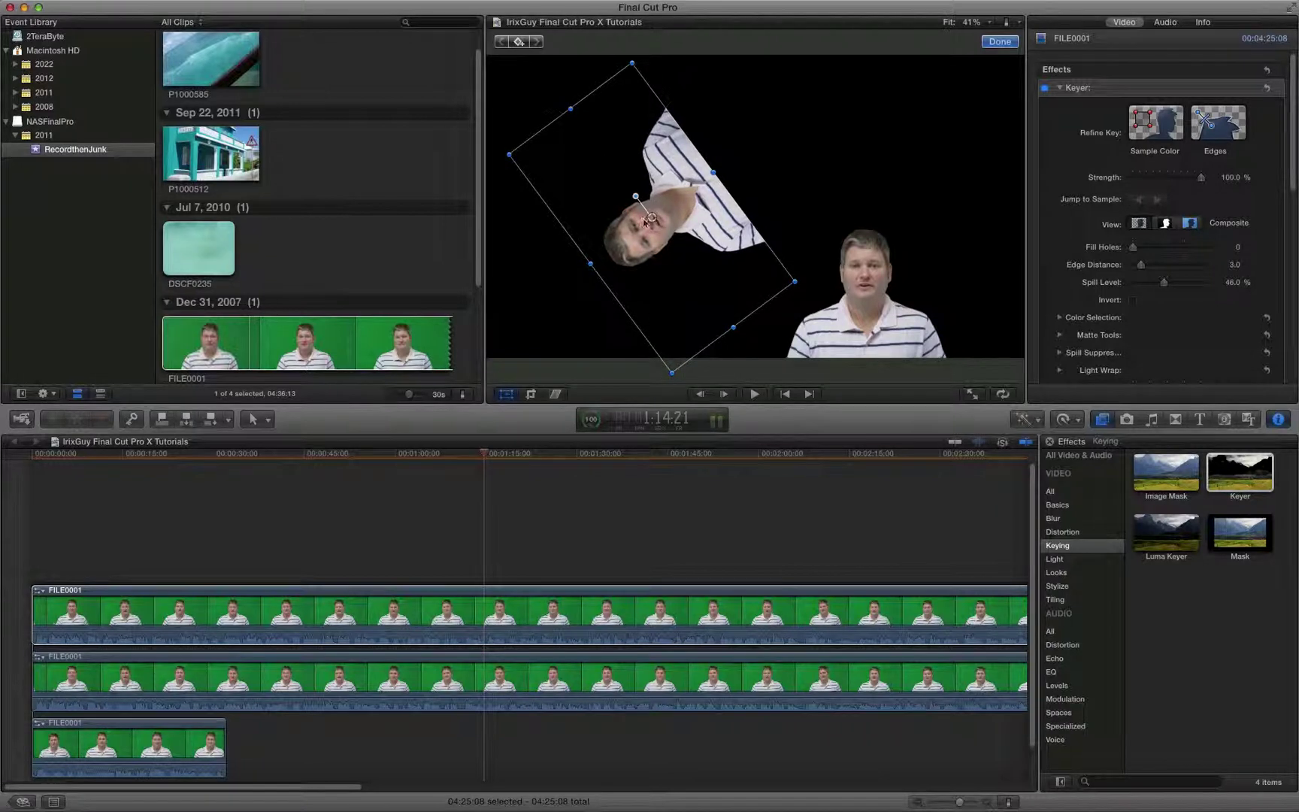
drag(640, 196, 705, 220)
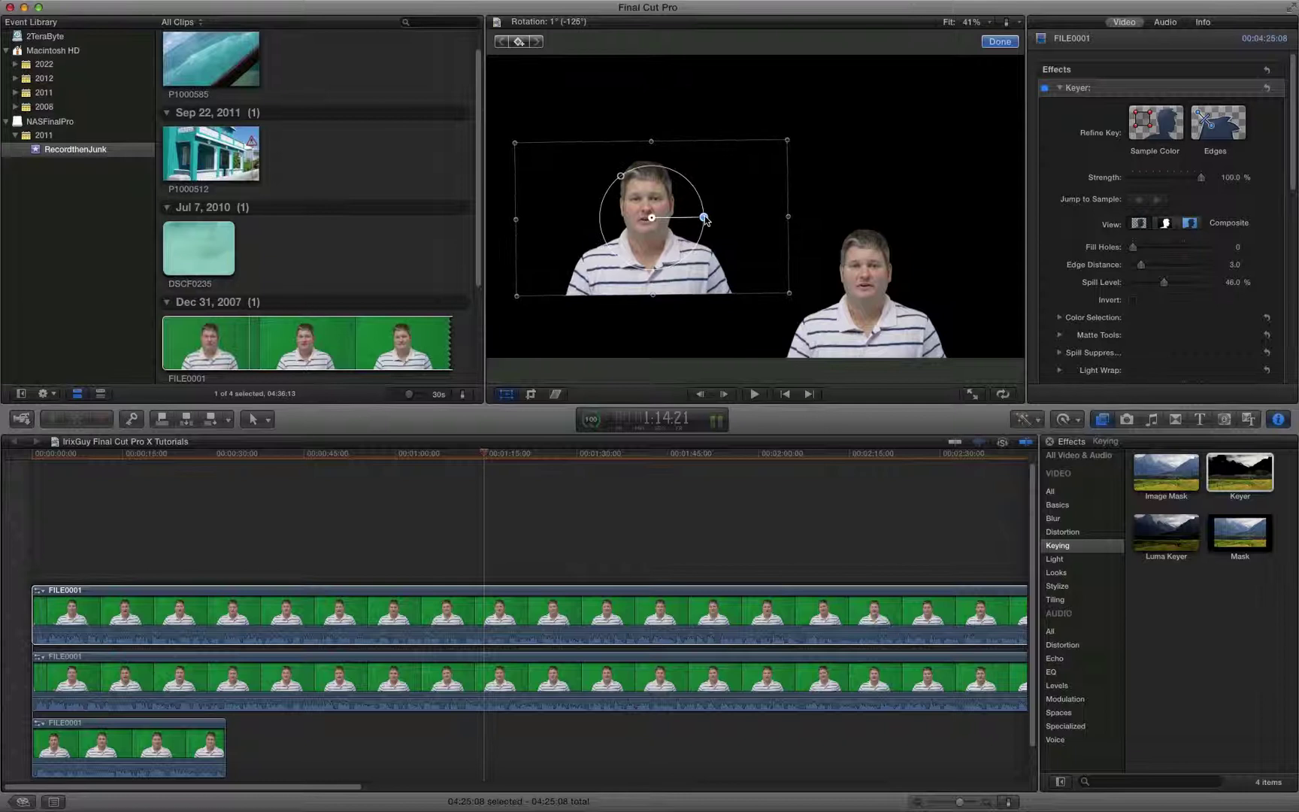
drag(705, 221, 661, 309)
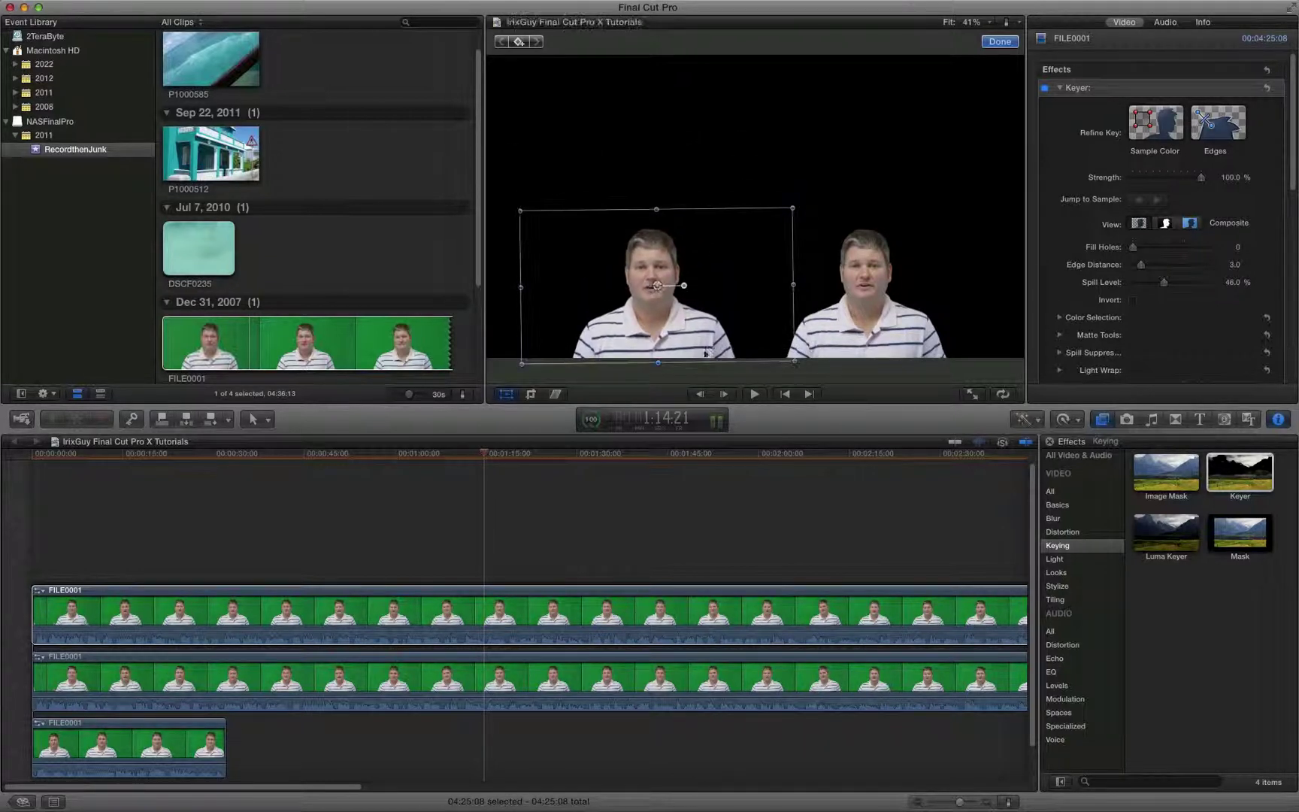
click(754, 394)
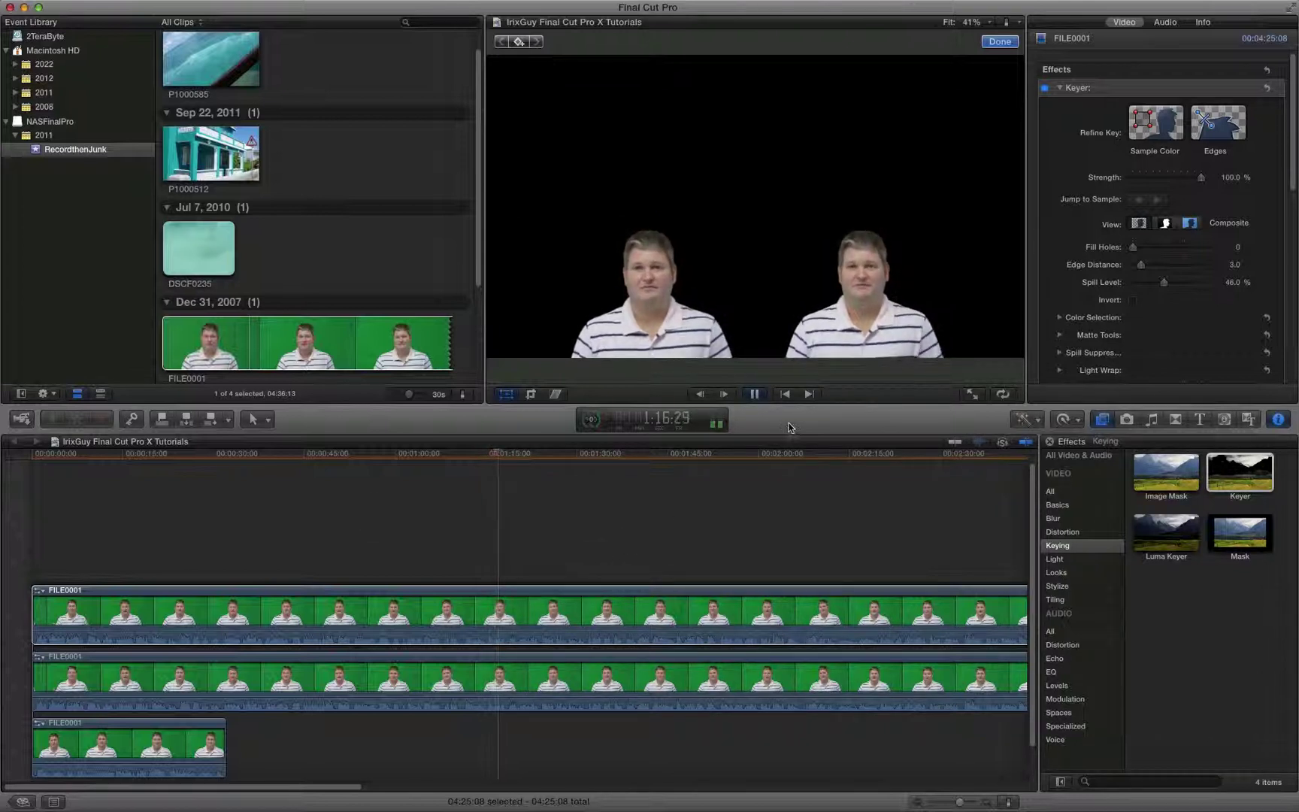
click(756, 393)
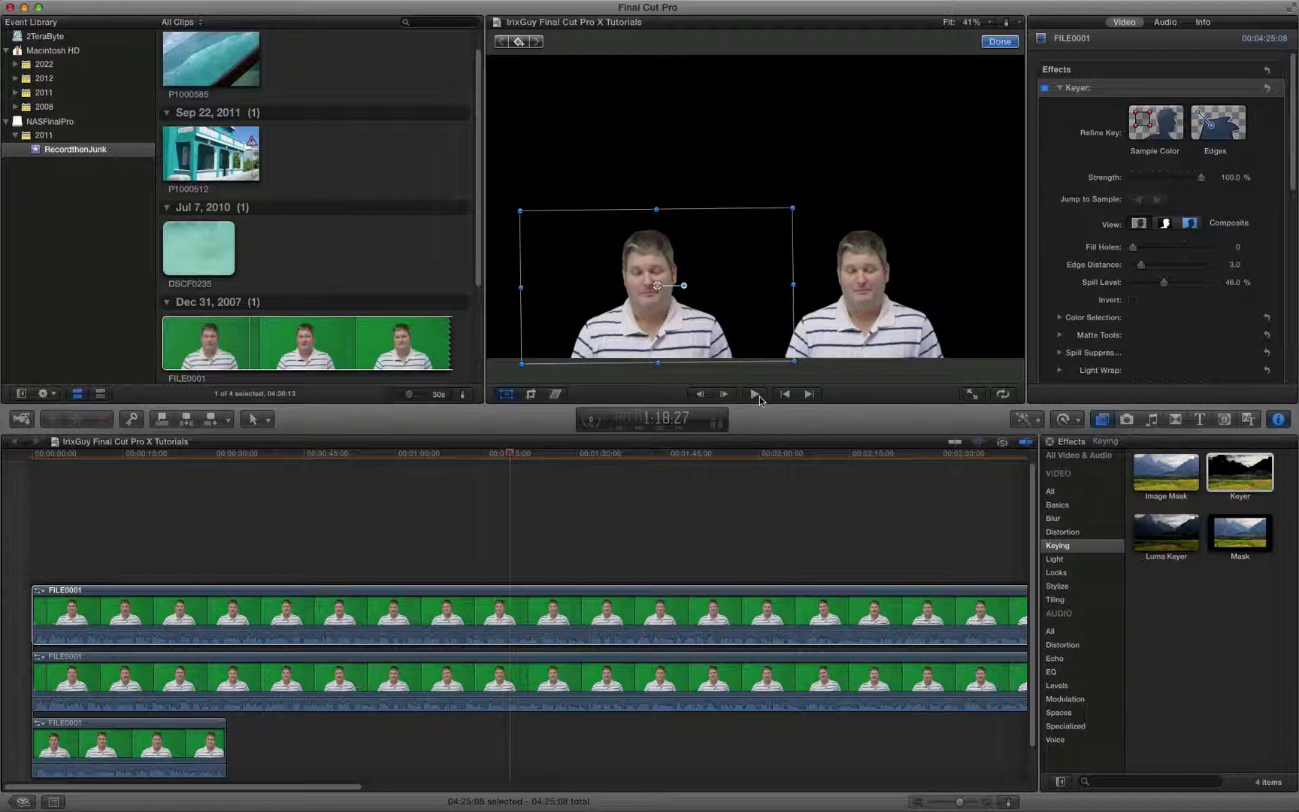